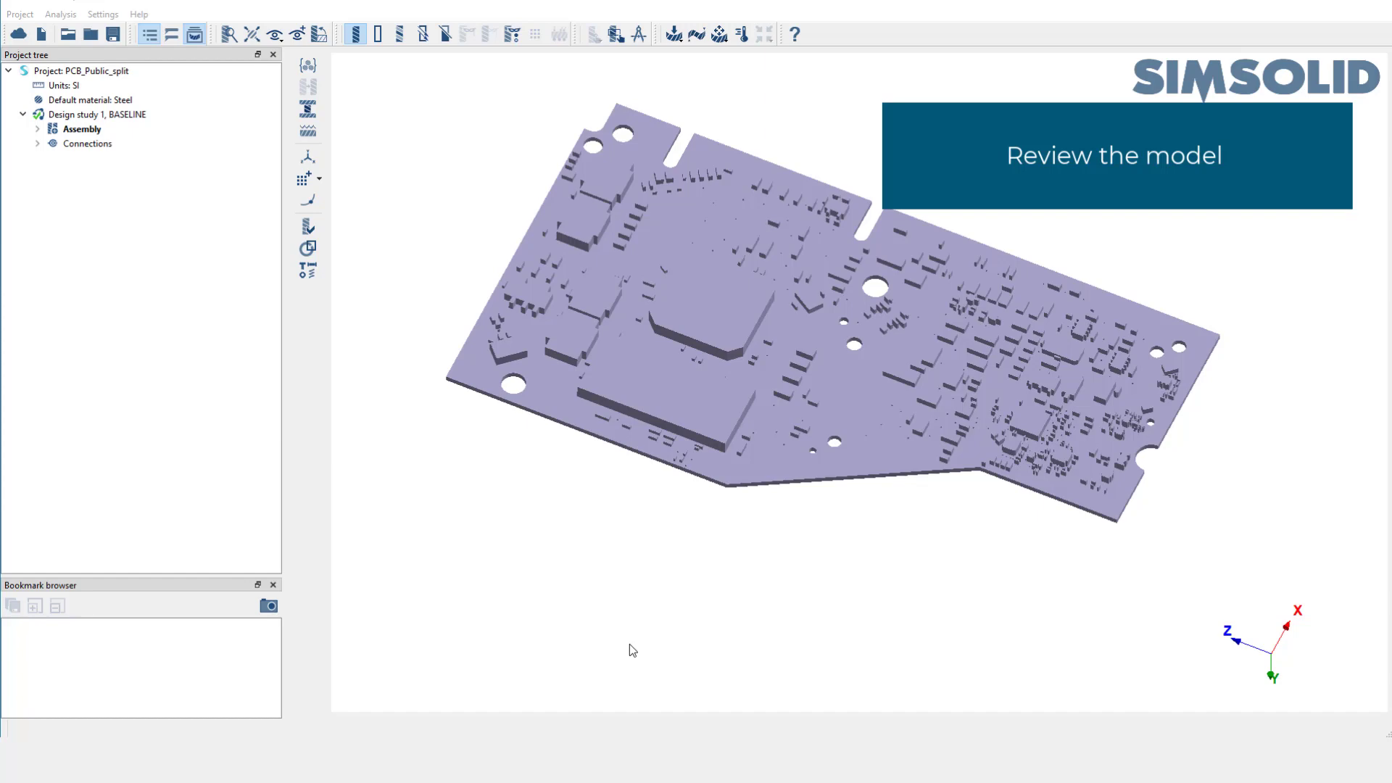
Step: Review the assembly's bonded connections and confirm there are no disconnected part groups
left_click(38, 129)
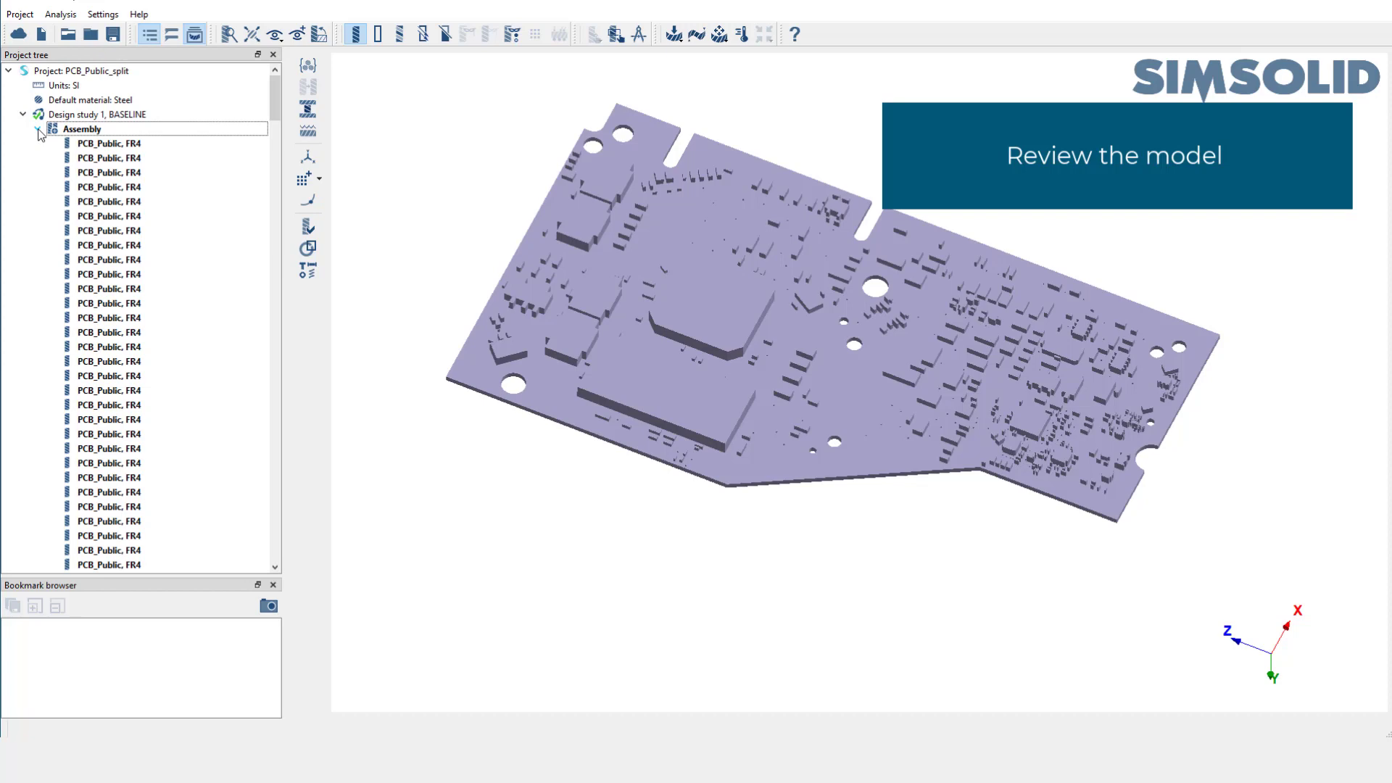
left_click(38, 130)
left_click(38, 144)
left_click(52, 158)
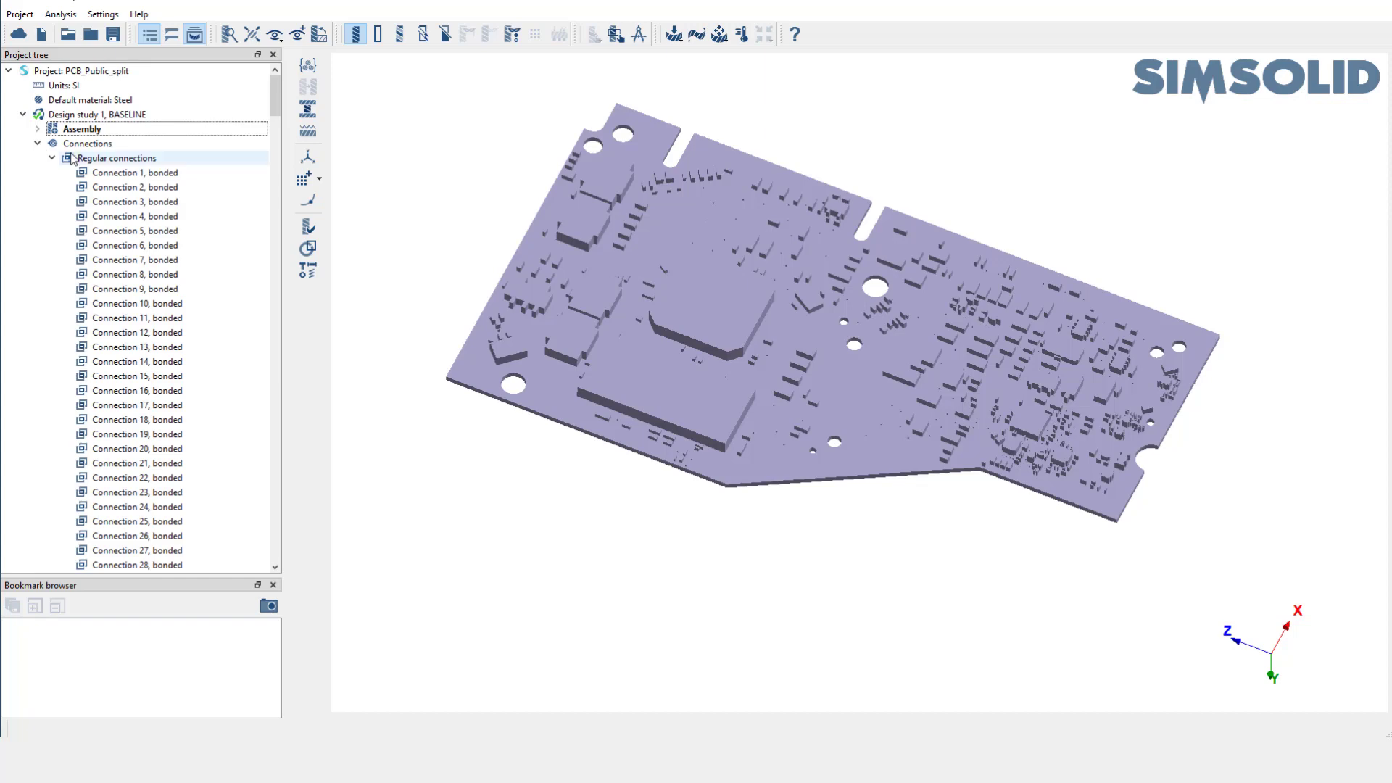
left_click(94, 158)
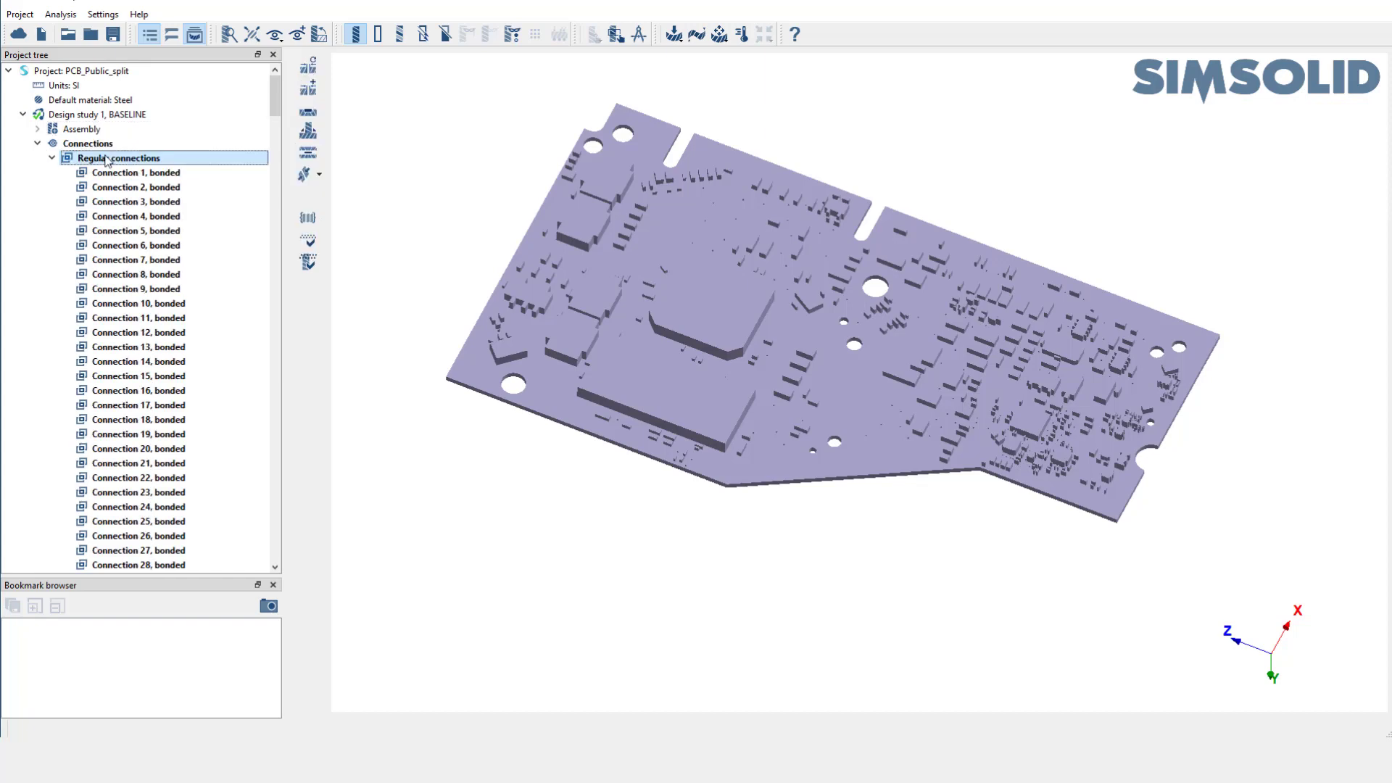
left_click(307, 219)
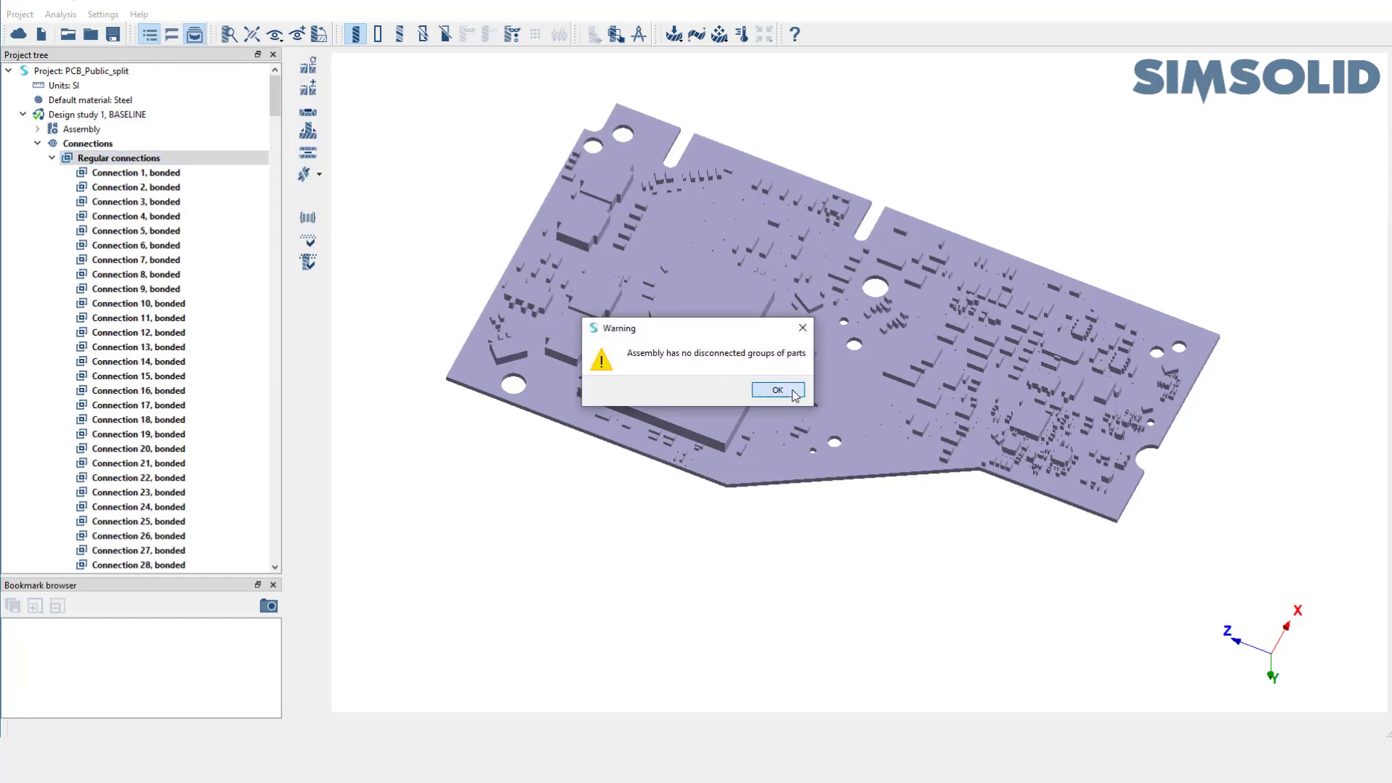
left_click(768, 391)
left_click(38, 144)
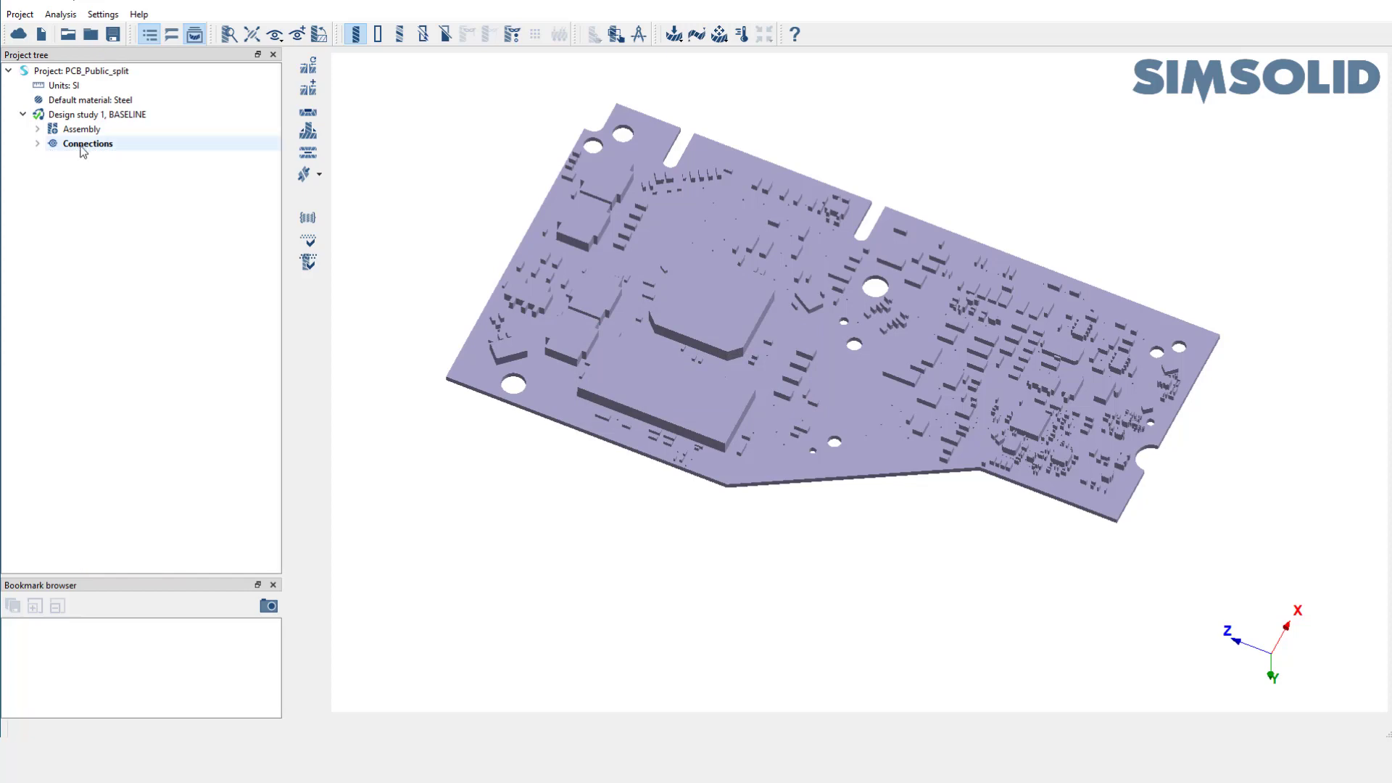
Step: Create the Thermal 1 analysis and apply Volume heat 1 with value 1 to the central chip
left_click(741, 35)
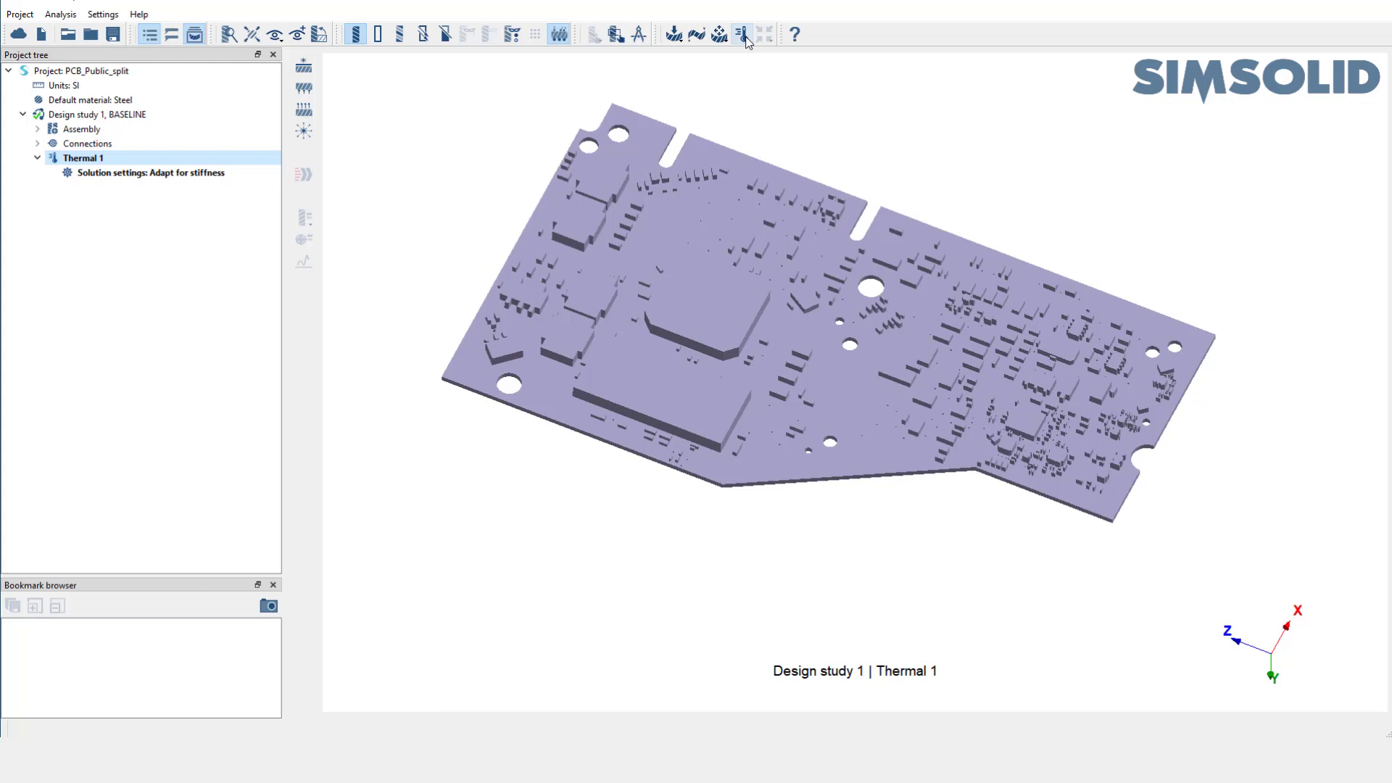
left_click(303, 136)
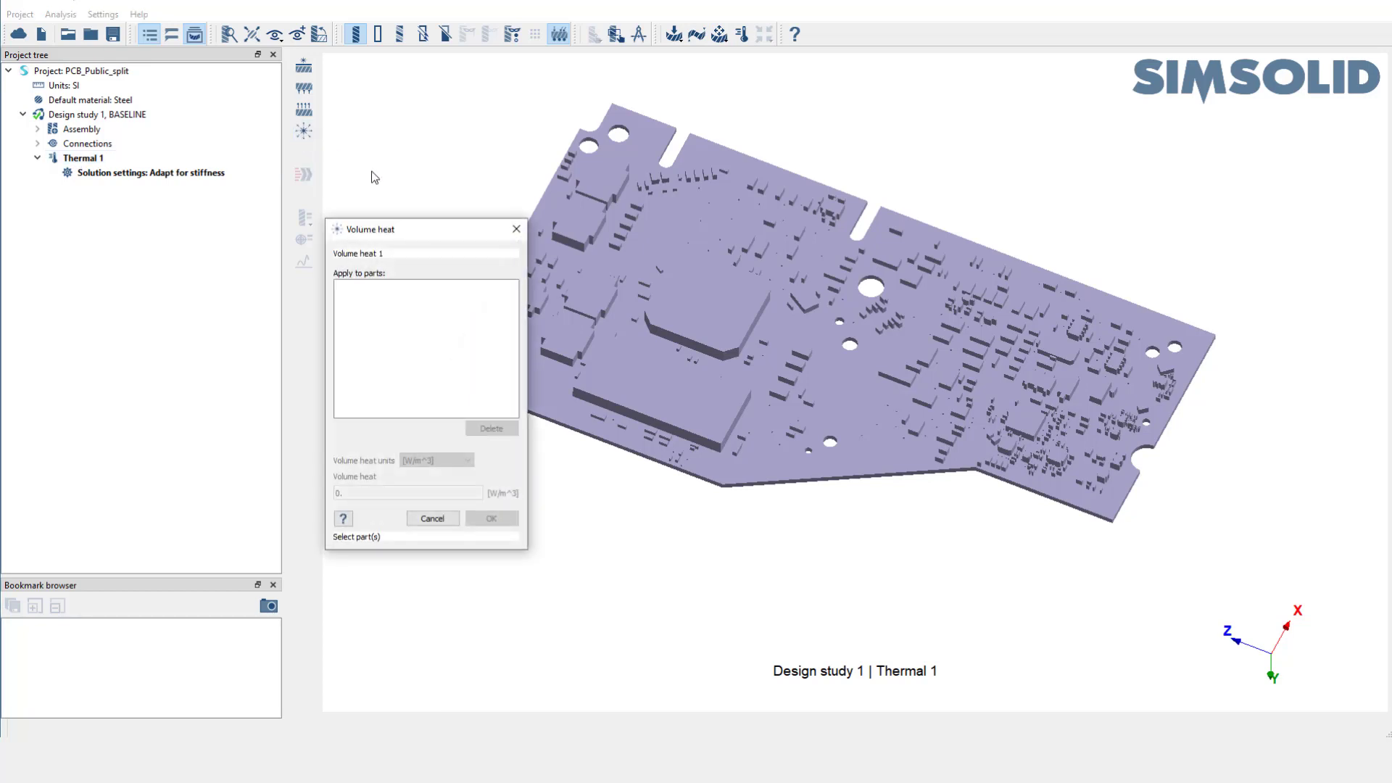
left_click(693, 303)
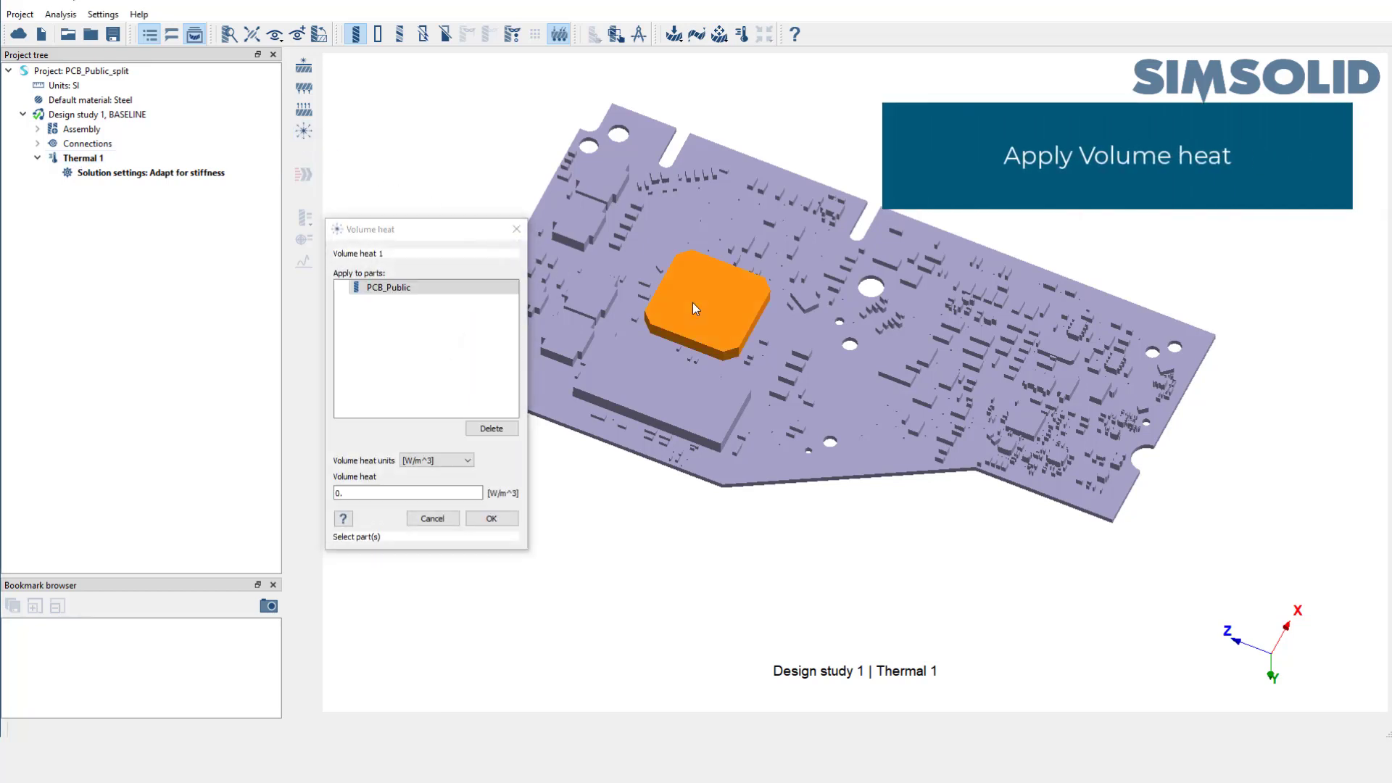
double_click(347, 495)
type("100")
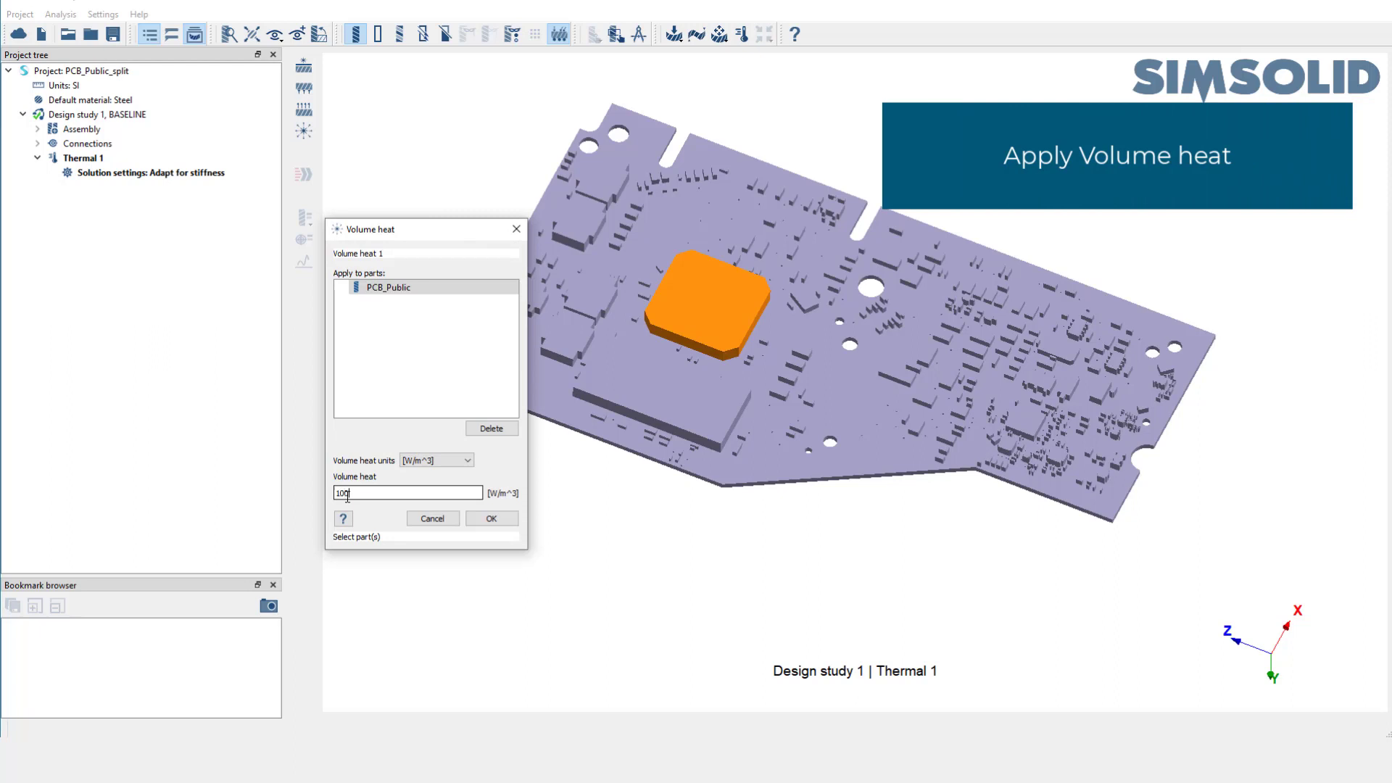
left_click(491, 519)
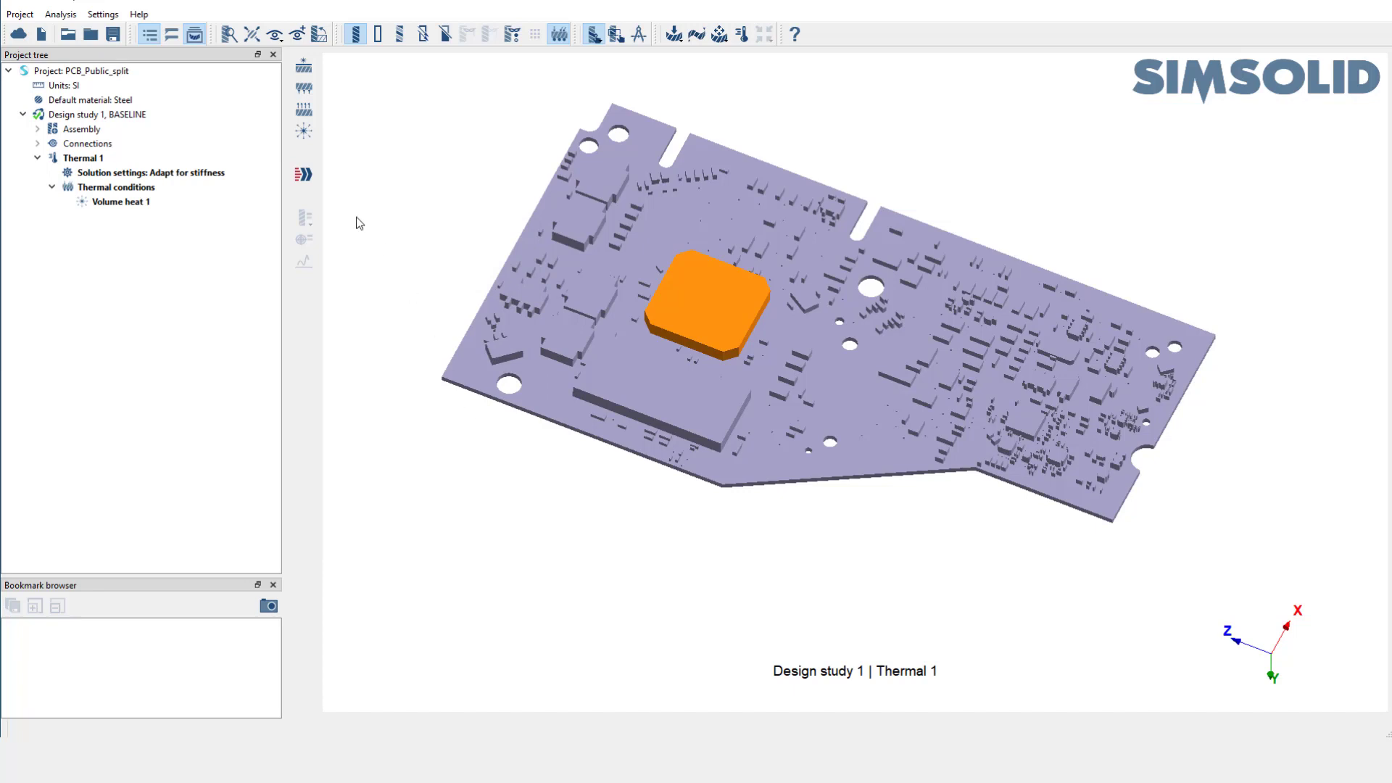
Step: Apply convection to the board's bottom face (Face 347): ambient 25 °C, coefficient 10 W/(m²K)
left_click(304, 110)
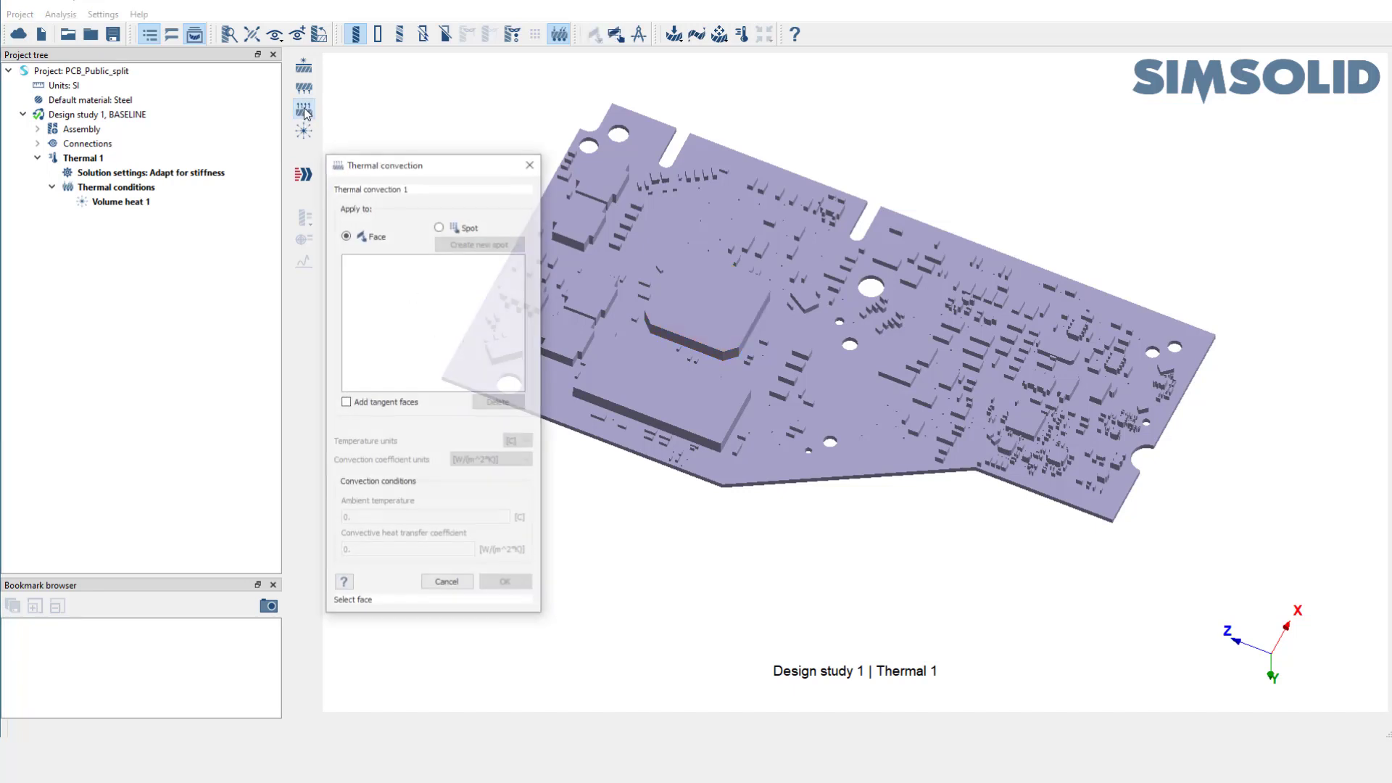
middle_click_drag(771, 568, 754, 302)
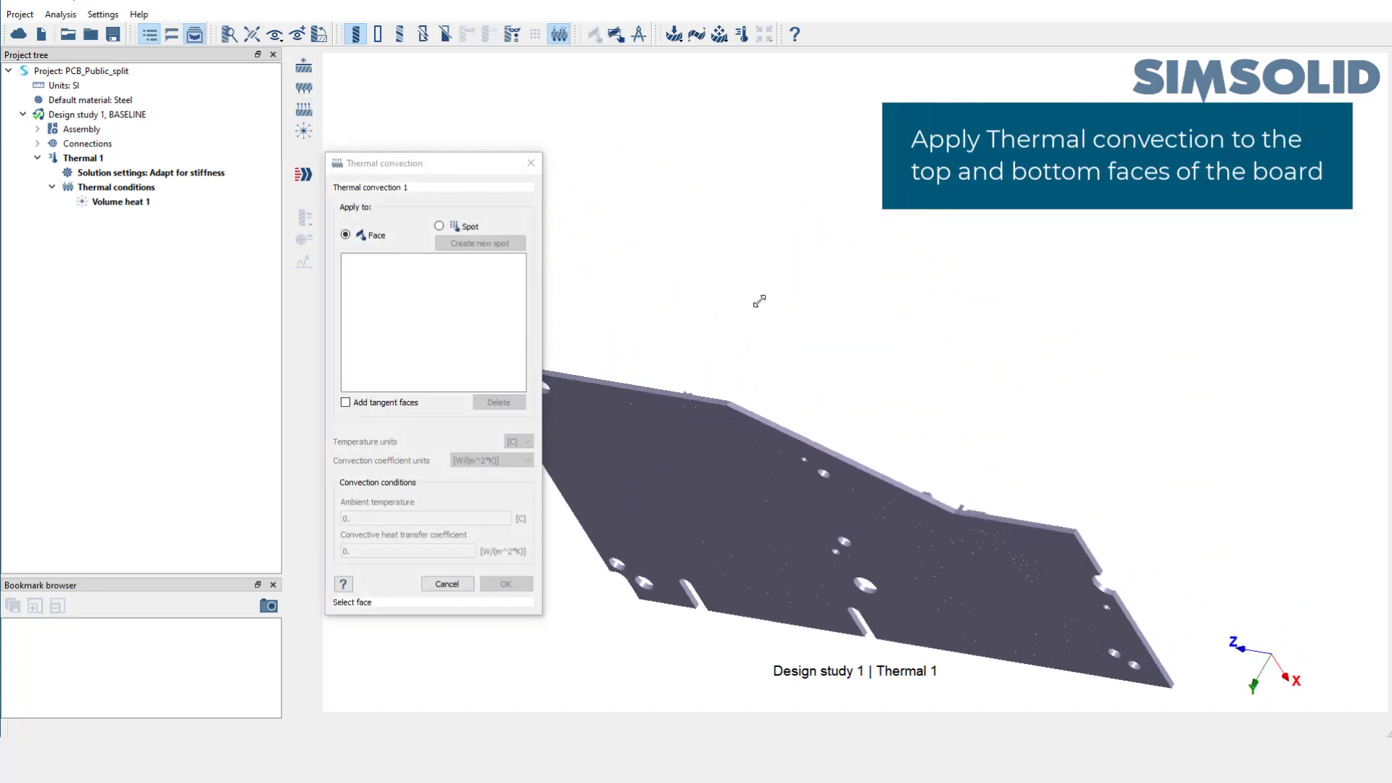
left_click(694, 456)
left_click(398, 519)
type("25")
key("Tab")
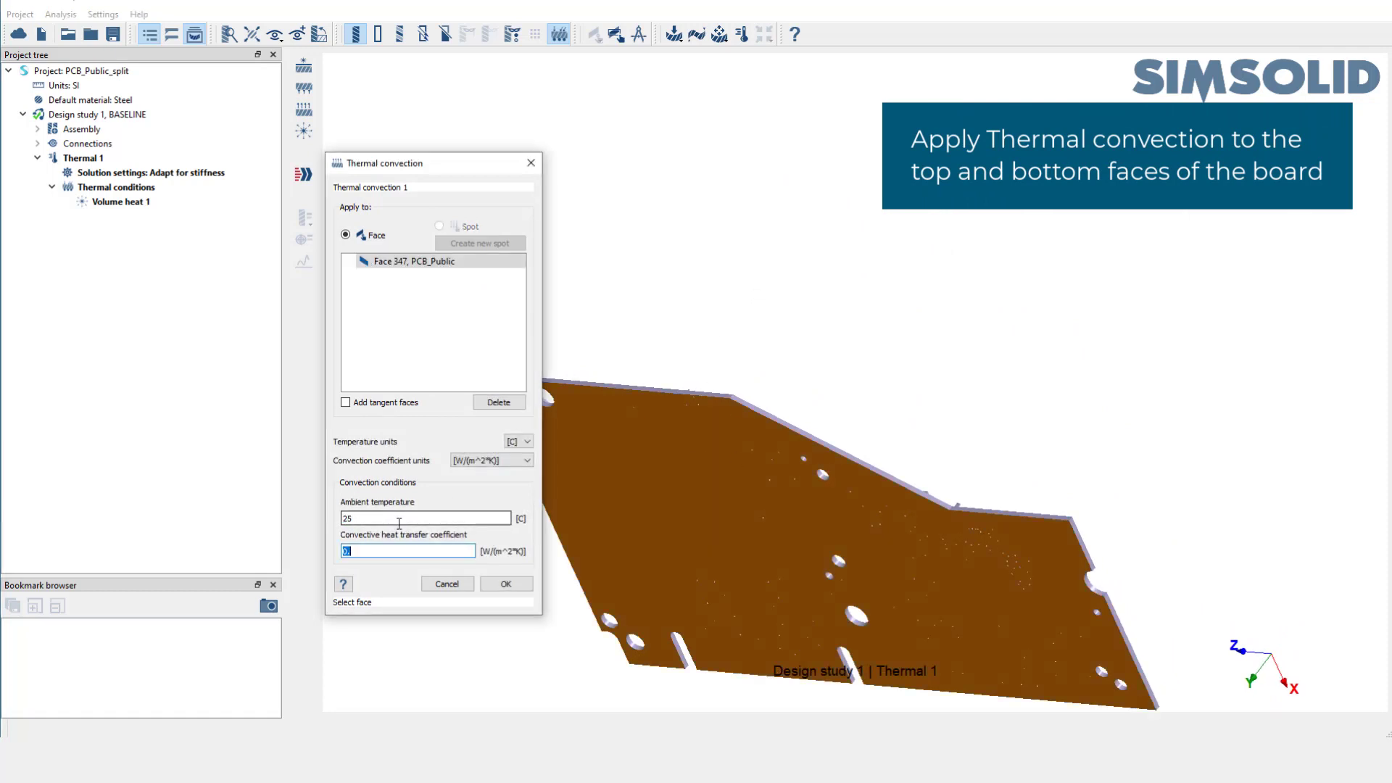
type("10")
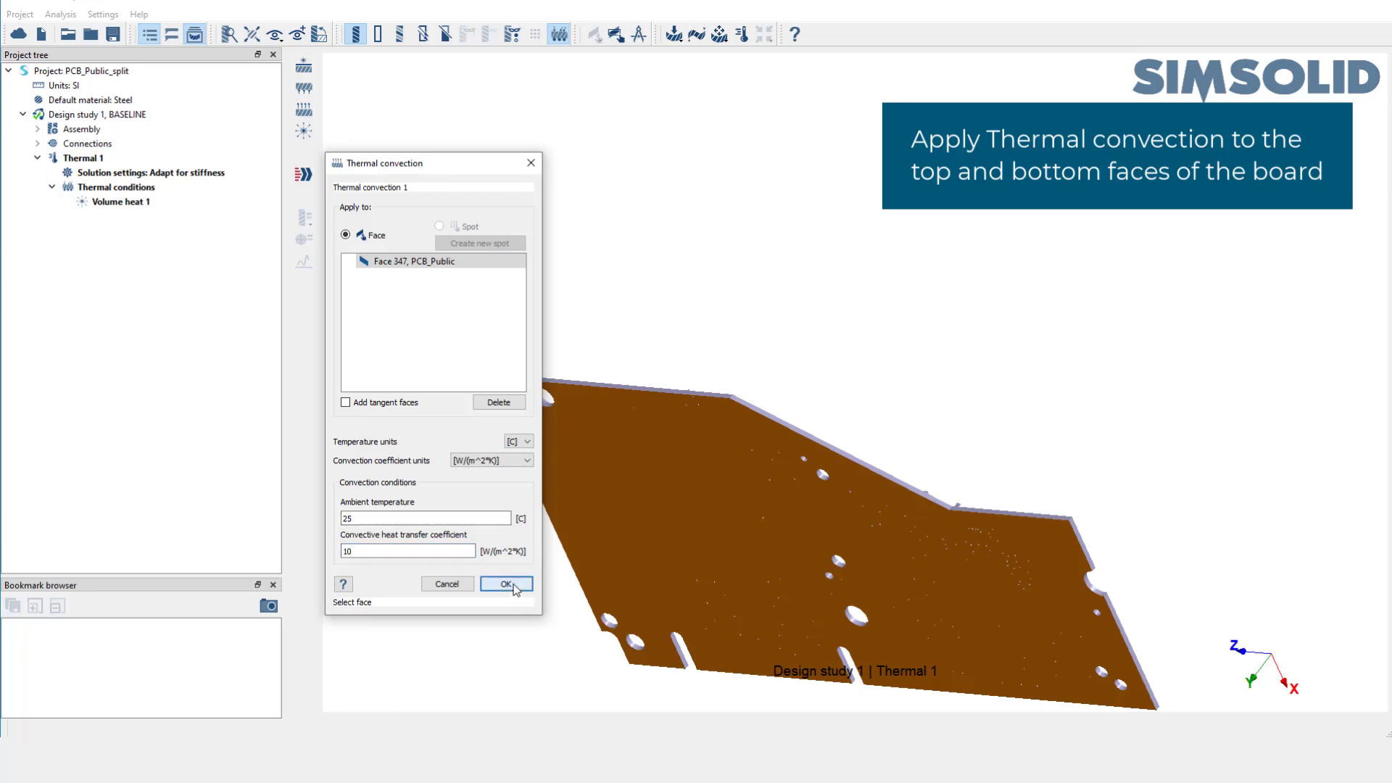
left_click(506, 583)
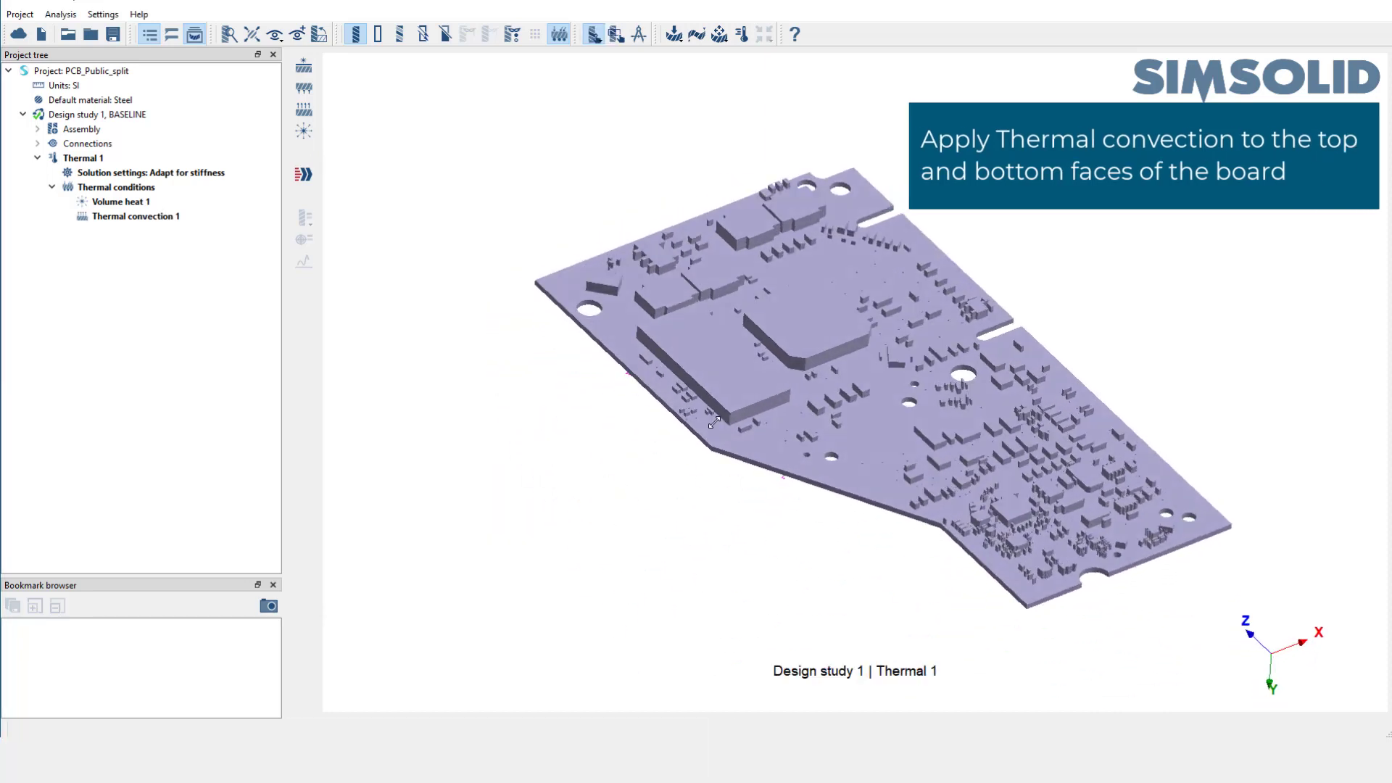
Step: Apply Thermal convection 2 to the board's top face (Face 0): ambient 5 °C, coefficient 10 W/(m²K)
left_click(298, 113)
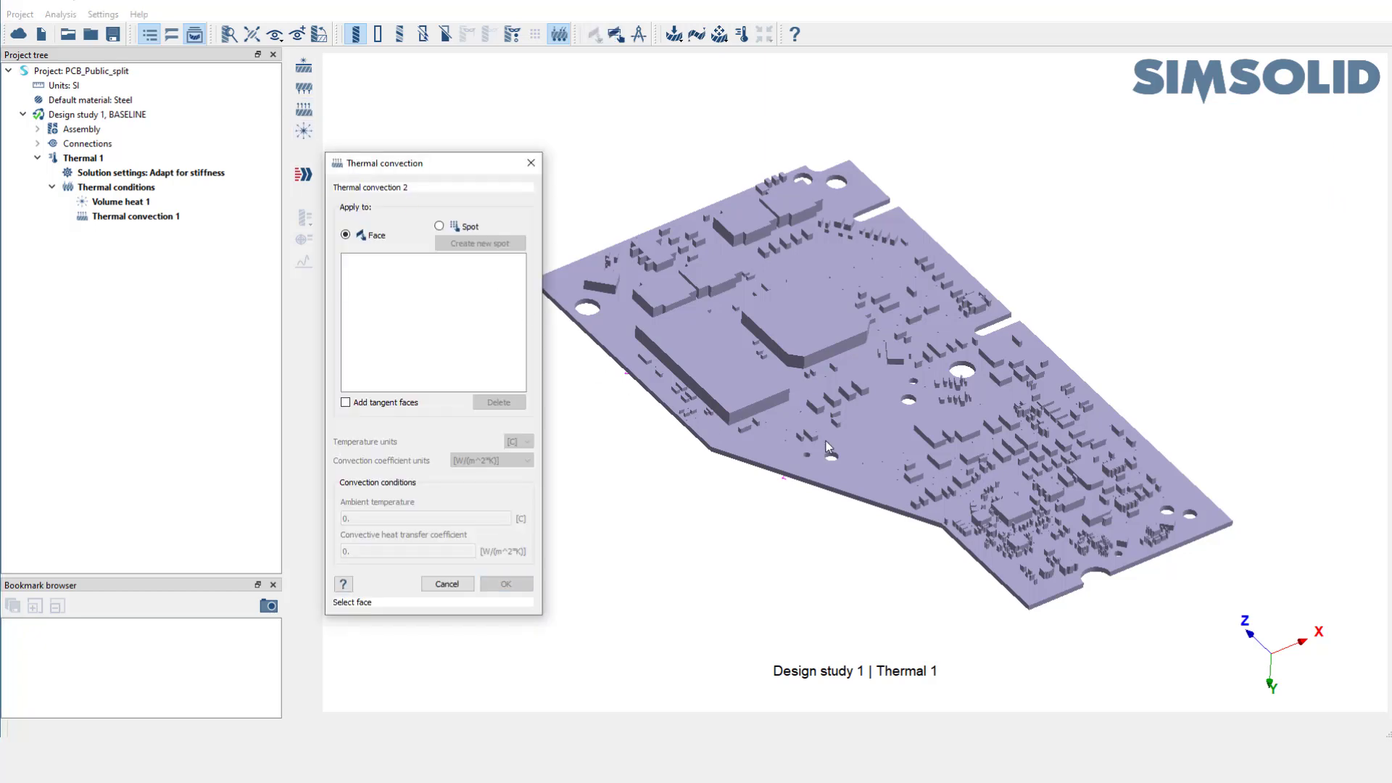
left_click(858, 490)
left_click(379, 519)
double_click(379, 519)
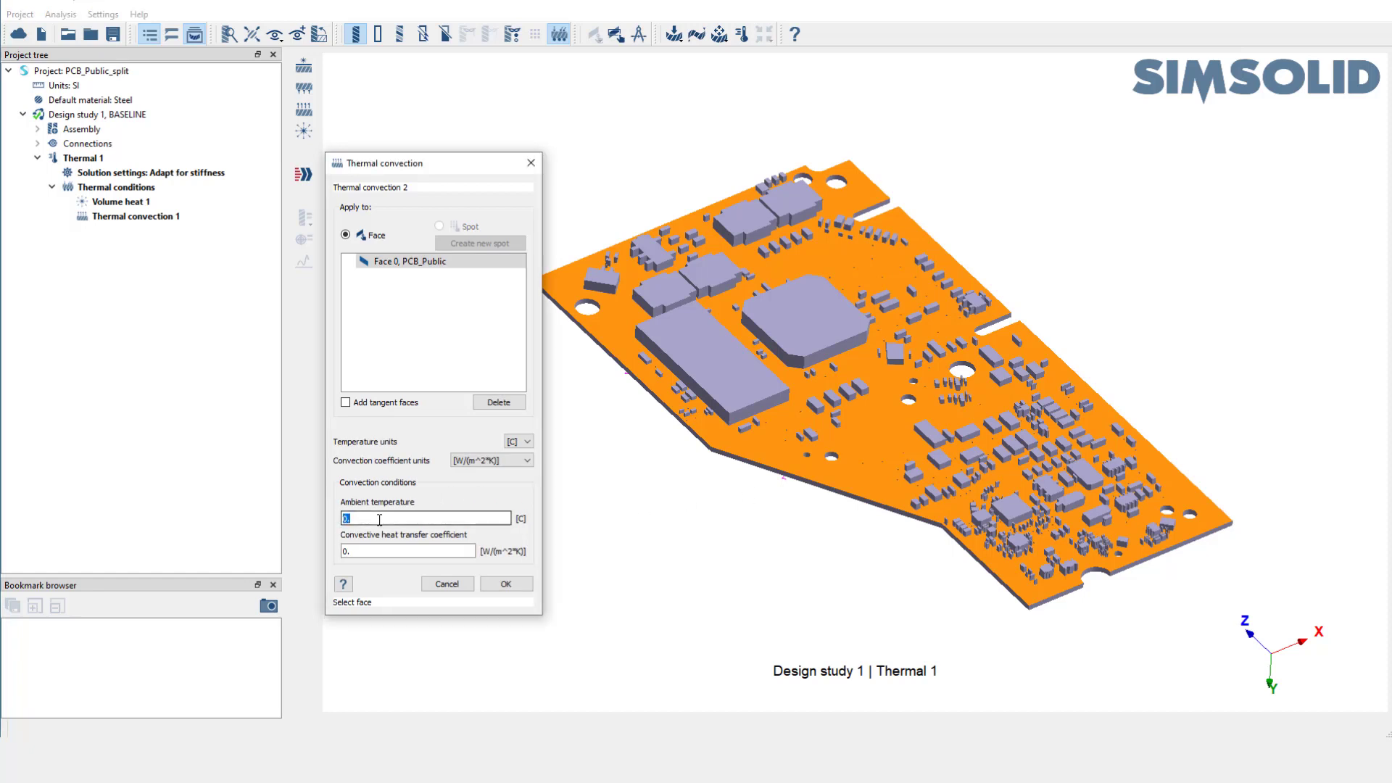
type("5")
left_click(379, 551)
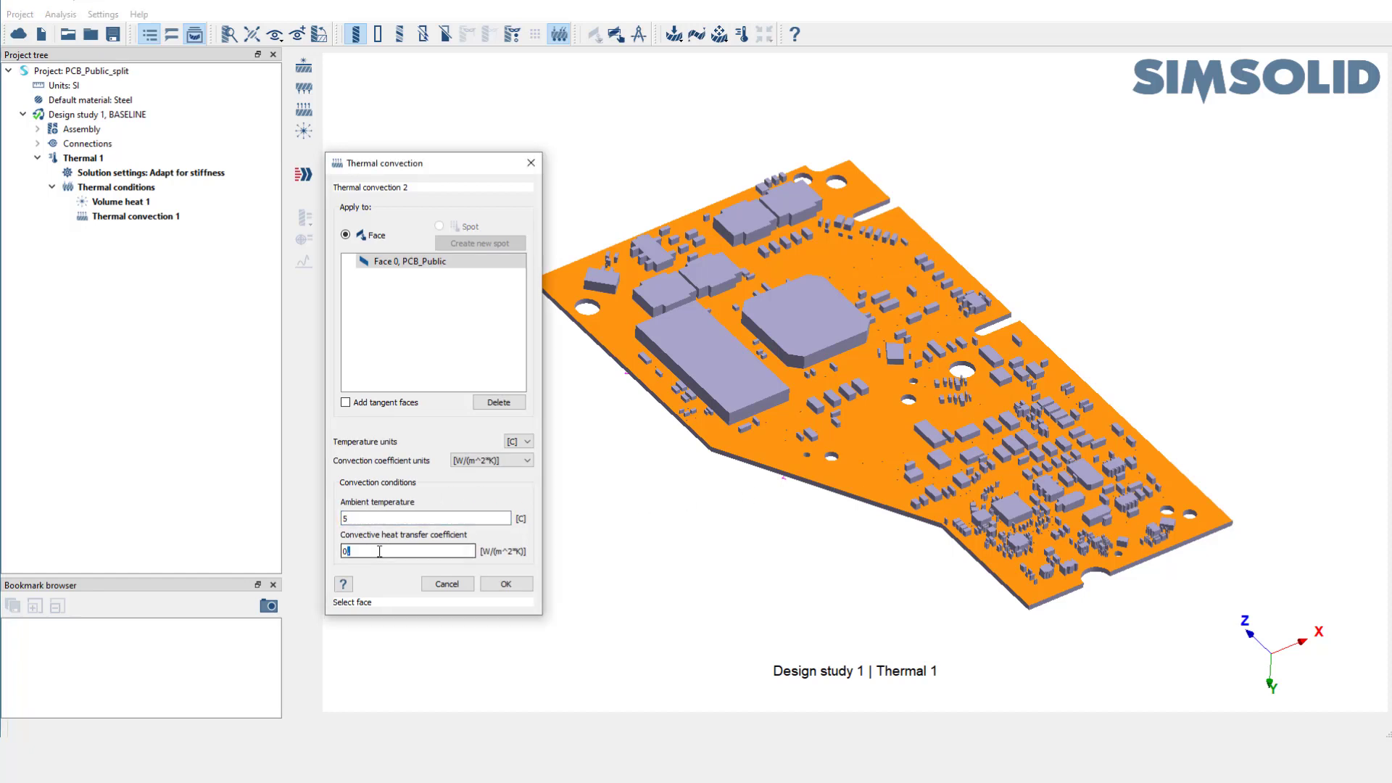
type("1")
left_click(500, 585)
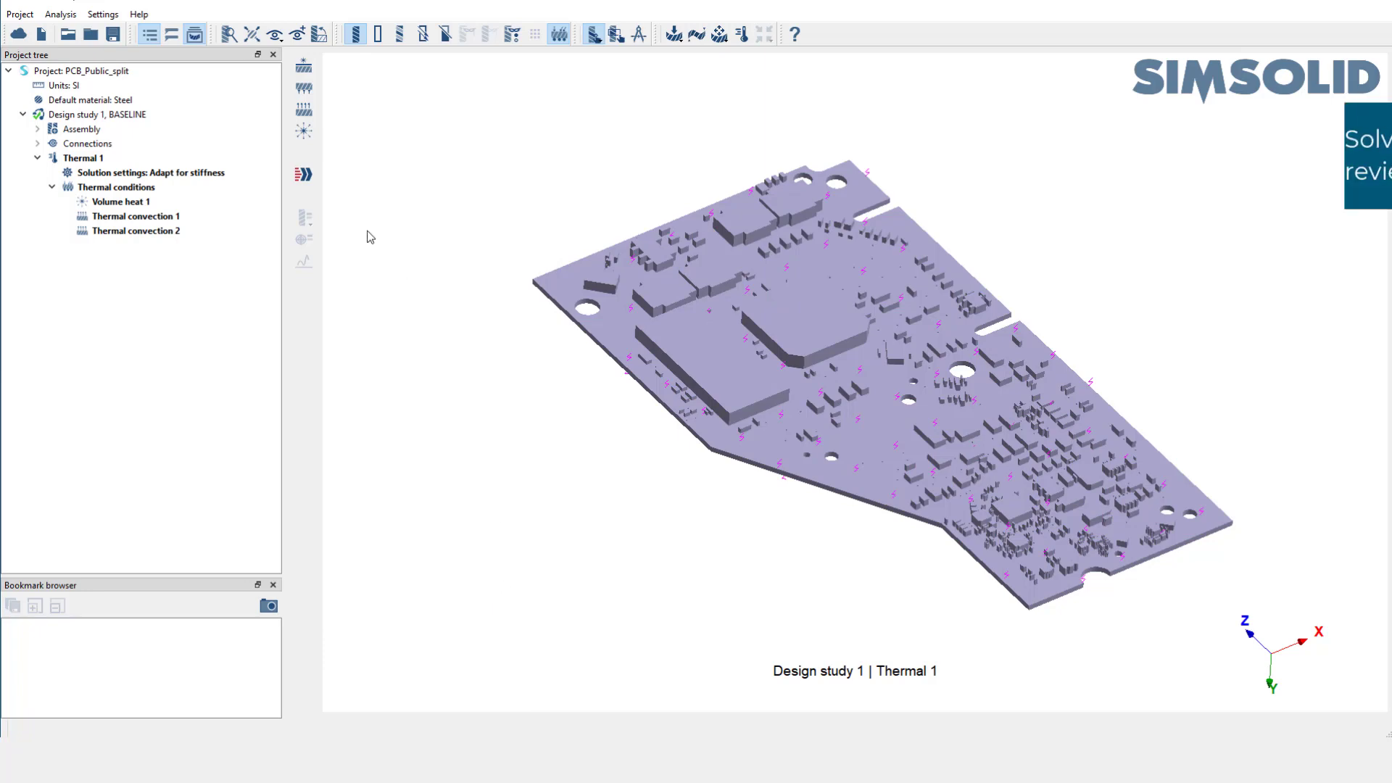
Step: Solve Thermal 1 and display the temperature contour, ranging about 15.92 to 16.88 °C
left_click(303, 174)
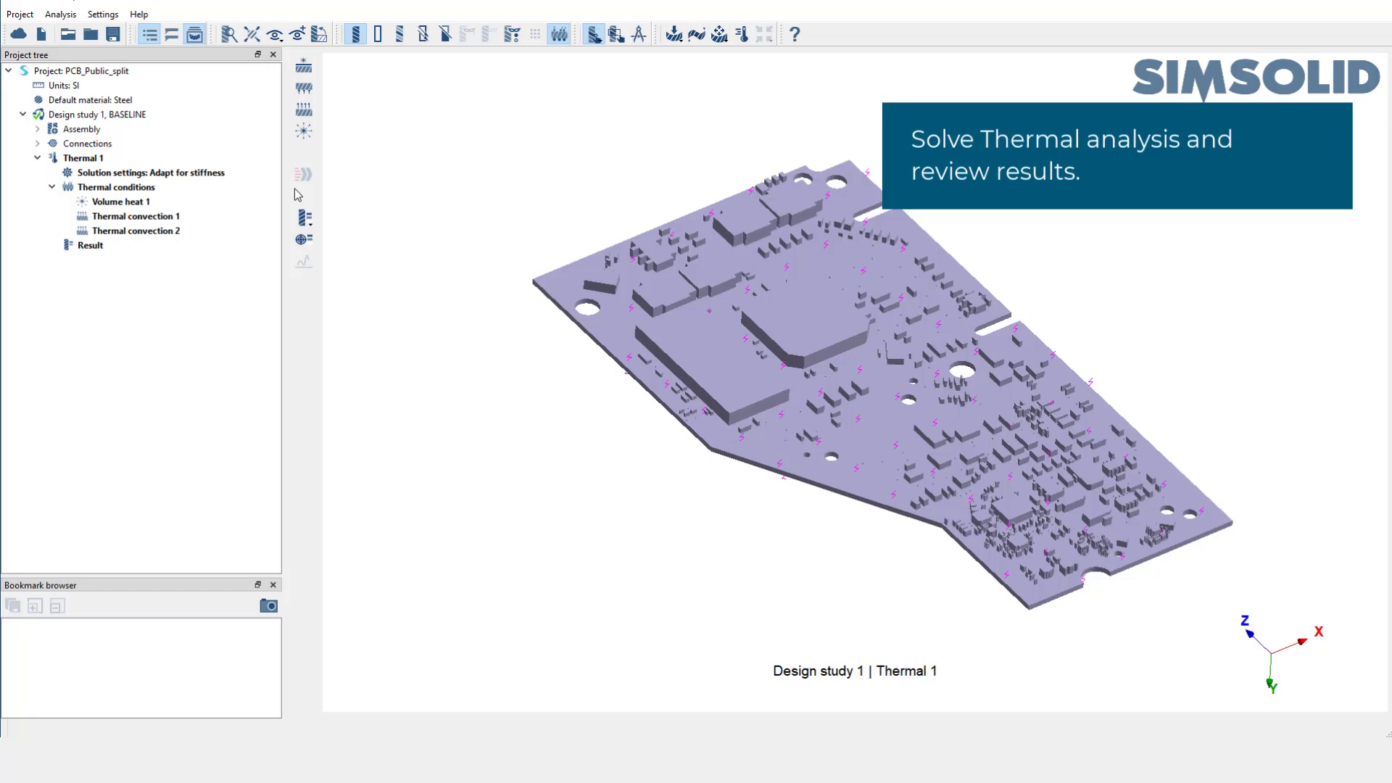
left_click(310, 219)
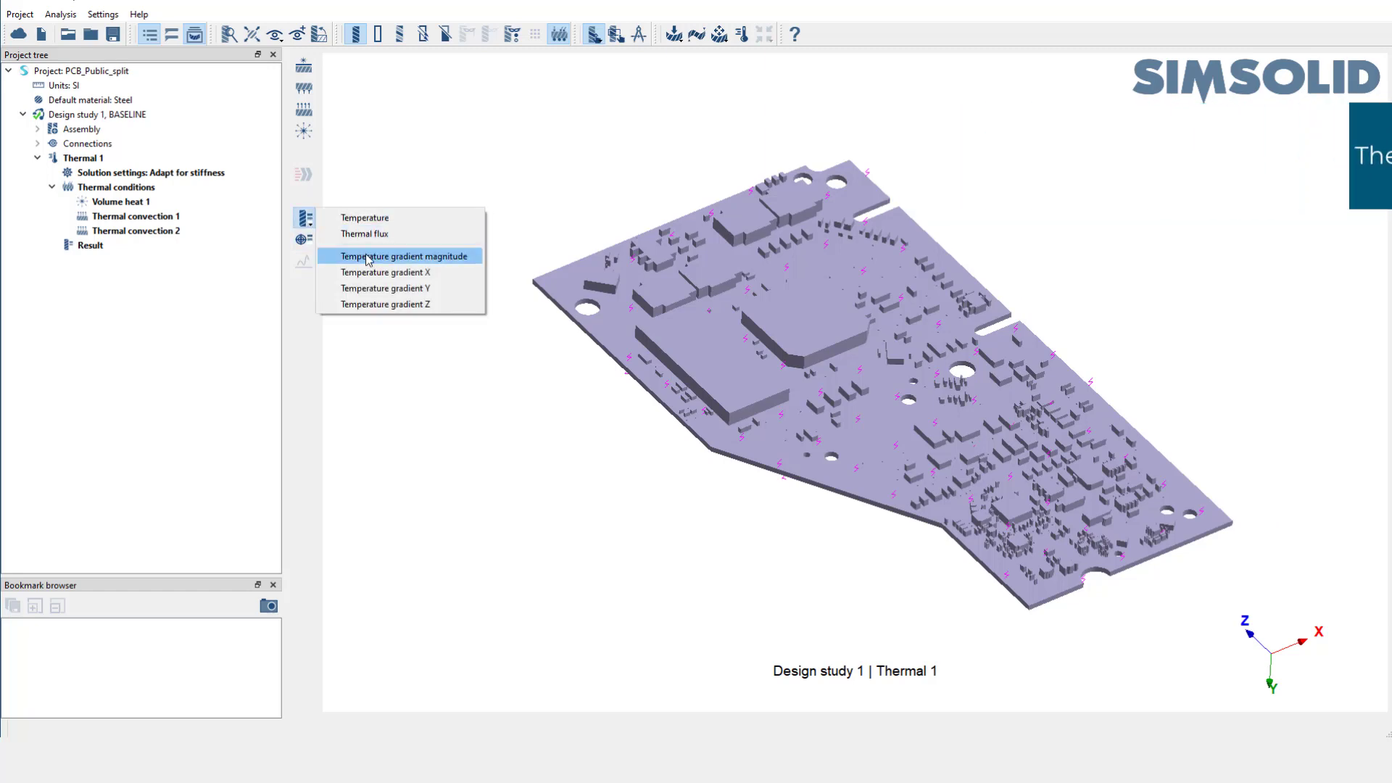
left_click(394, 218)
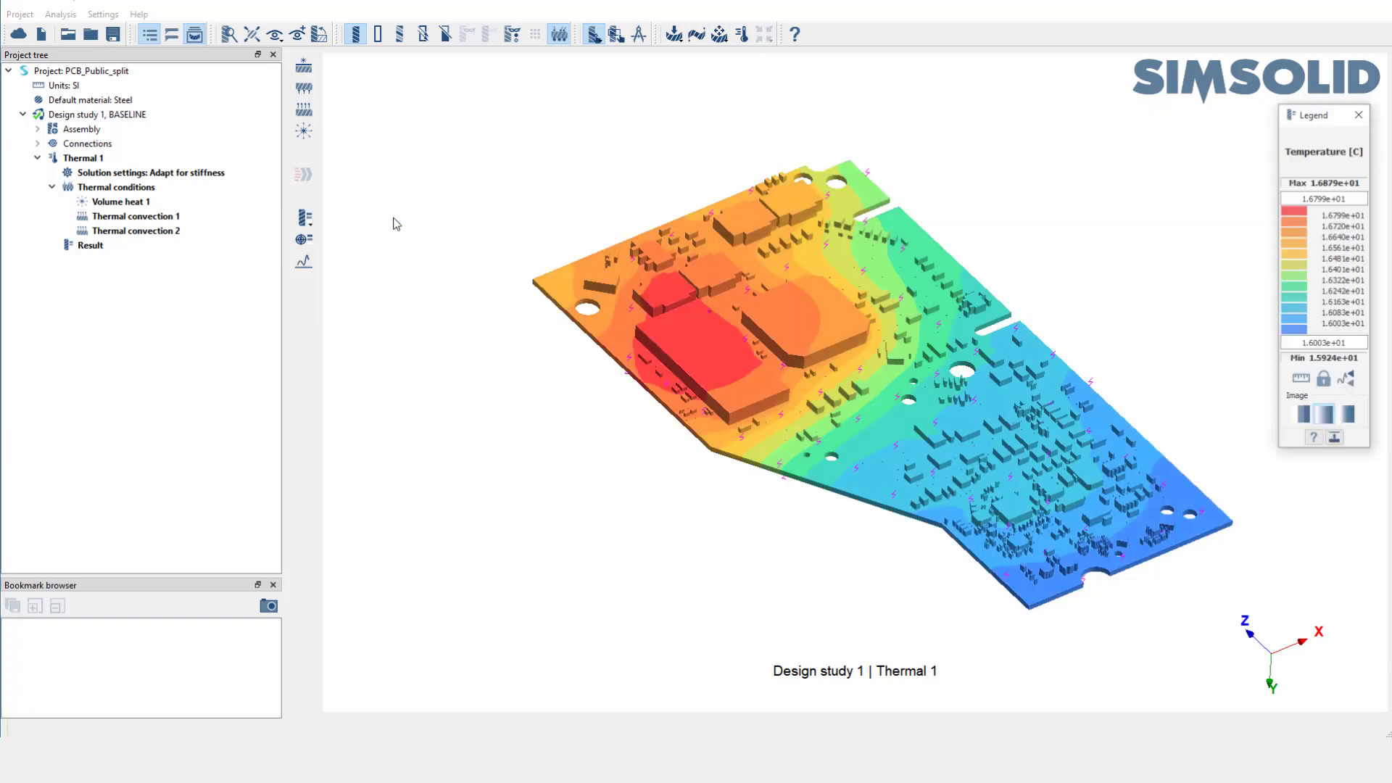
left_click_drag(388, 220, 587, 455)
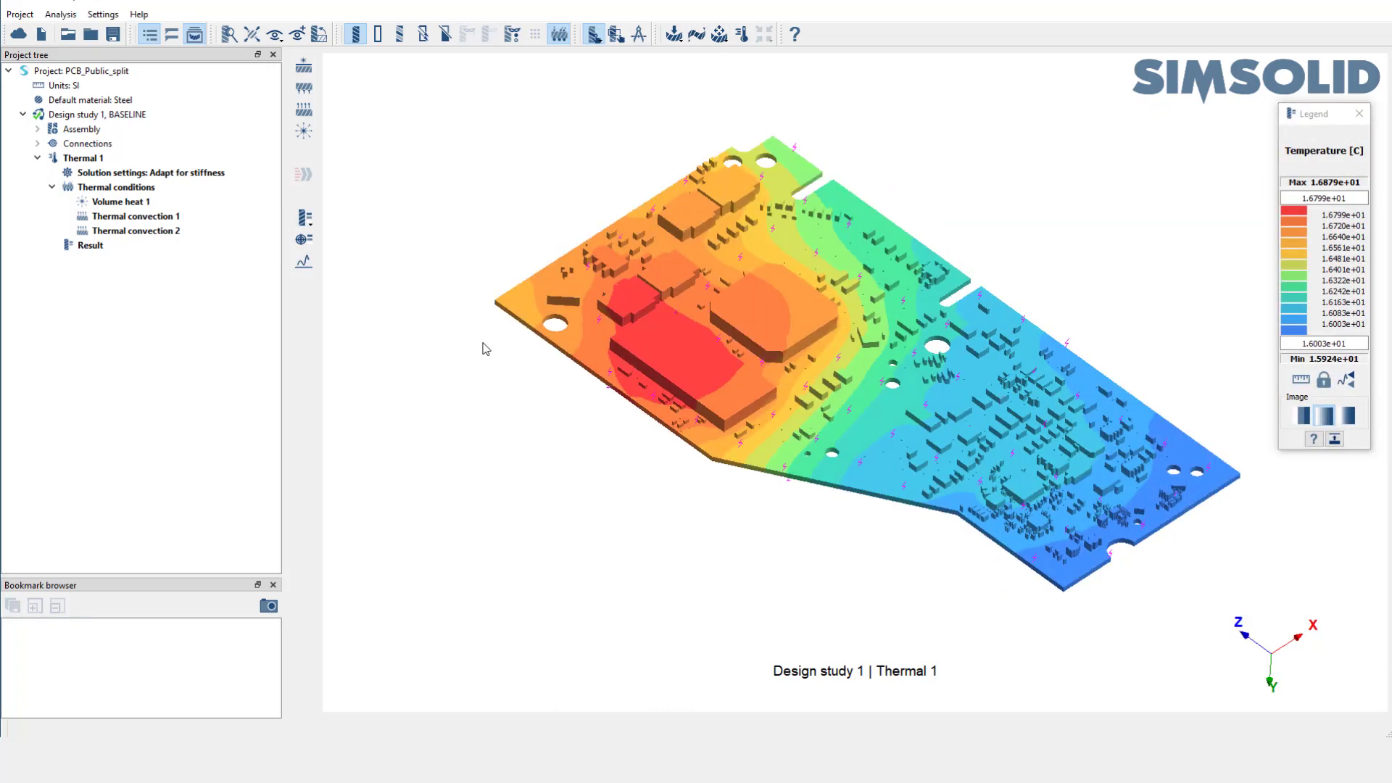
left_click(303, 240)
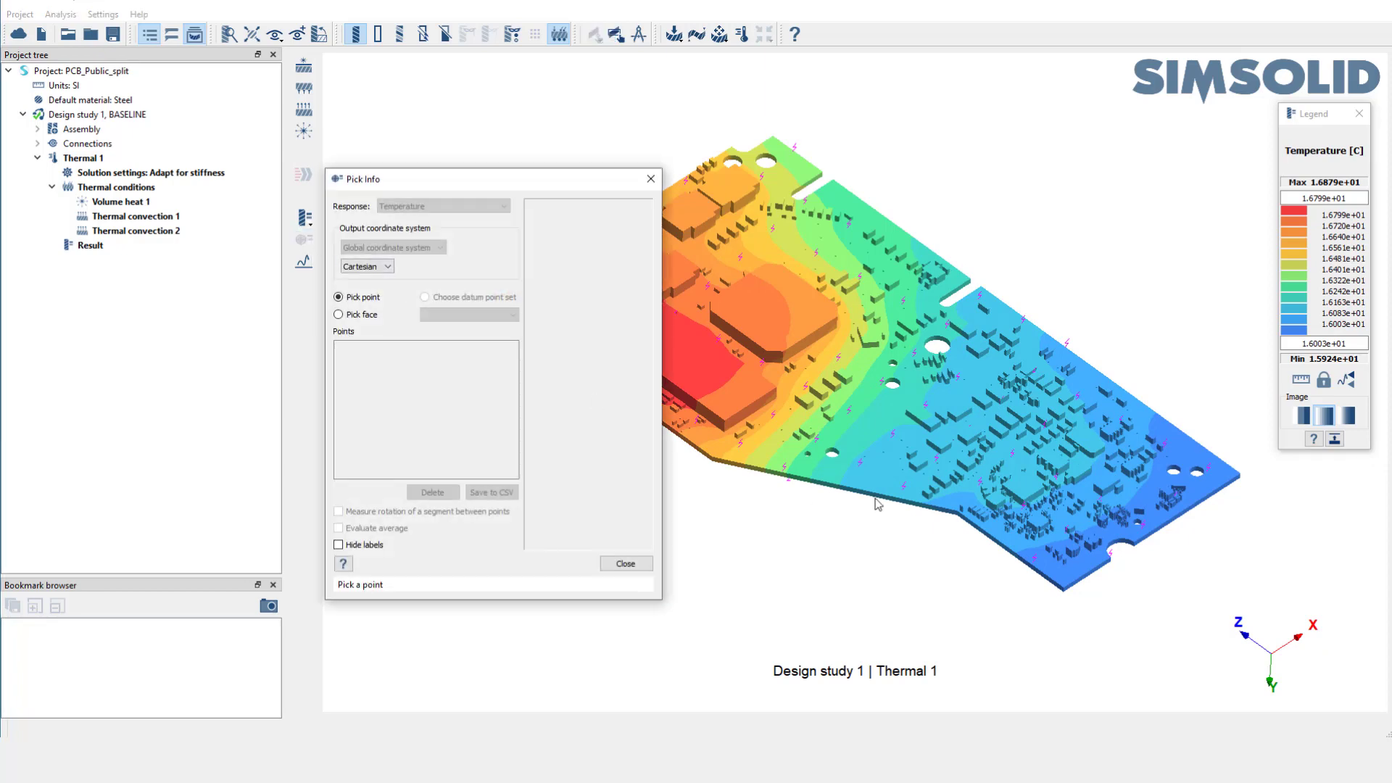
left_click(868, 442)
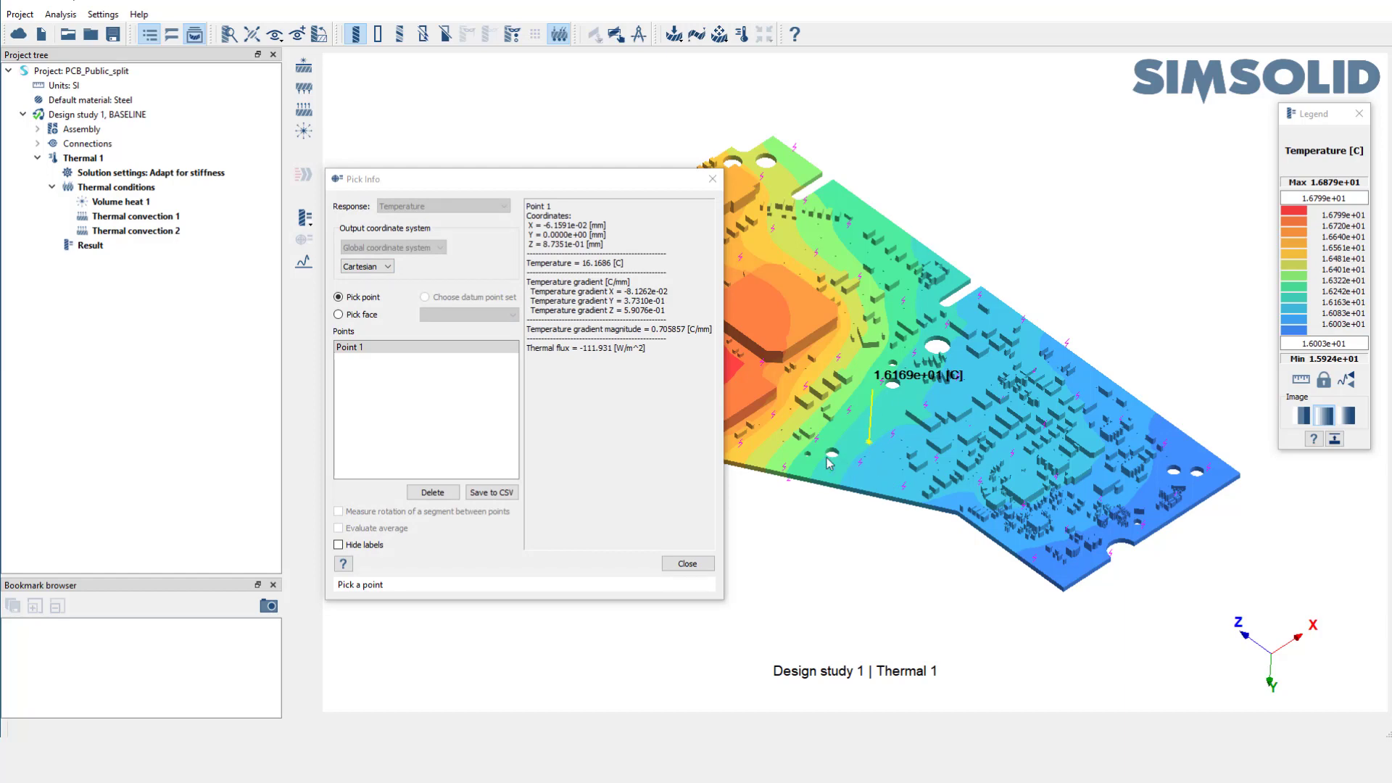
left_click(797, 459)
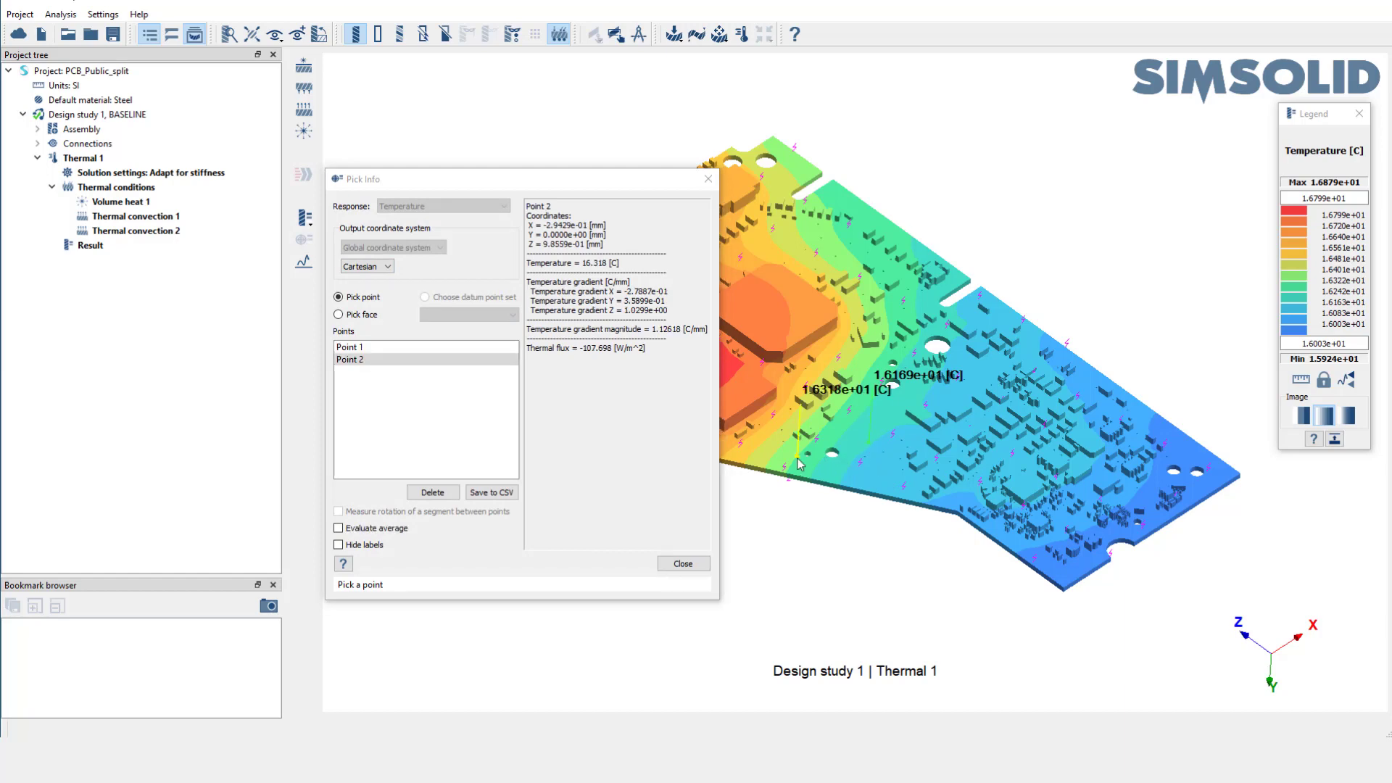
left_click_drag(827, 484, 827, 433)
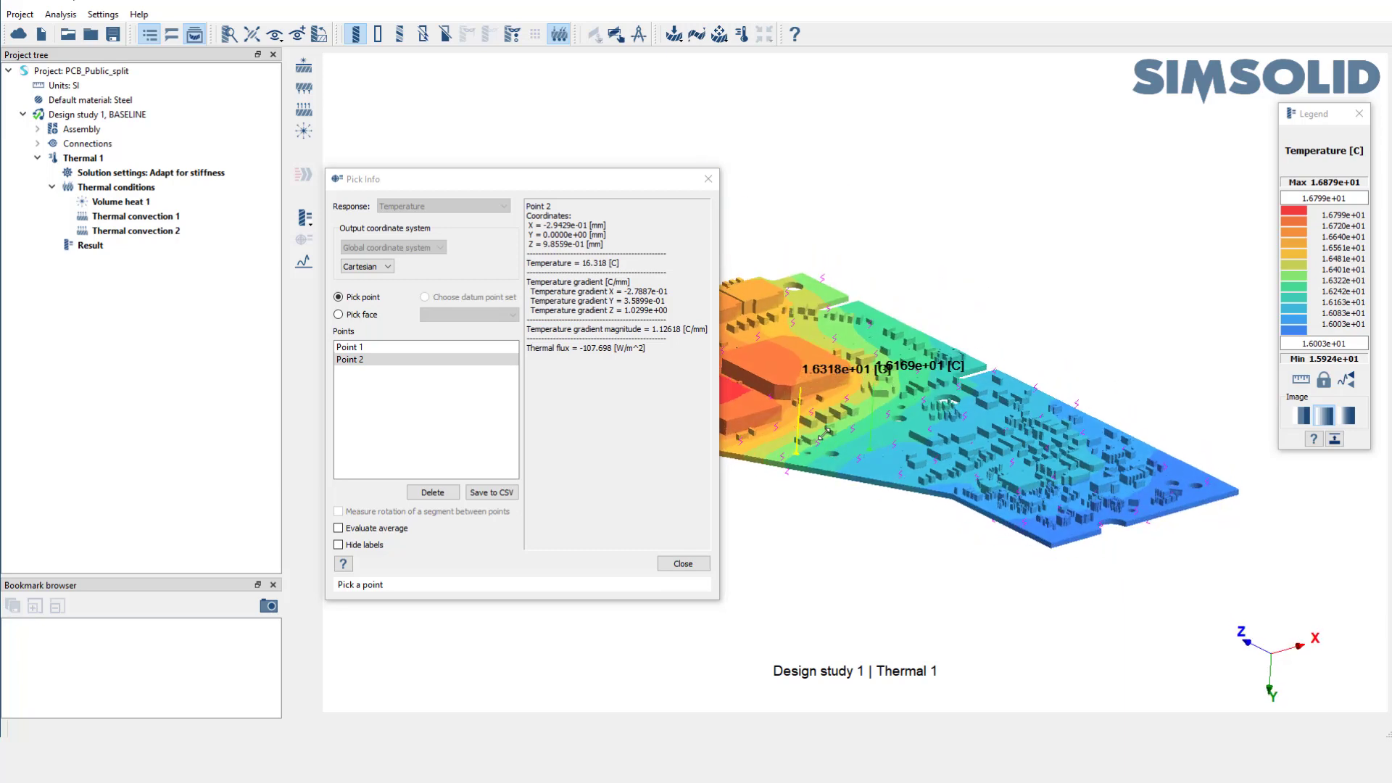
left_click(683, 564)
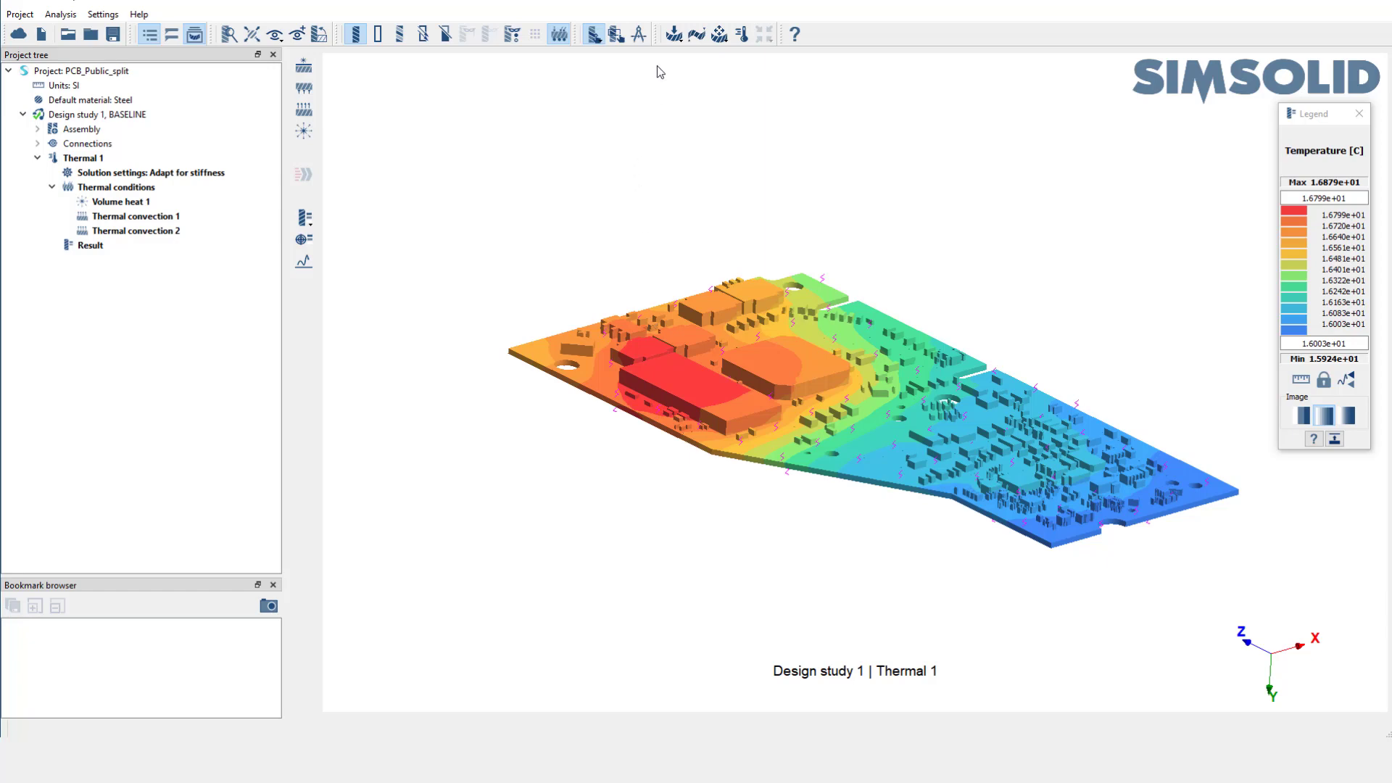
Step: Add the linear static Structural 1 analysis and fix the right, notch and left front edge faces
left_click(673, 34)
left_click(685, 52)
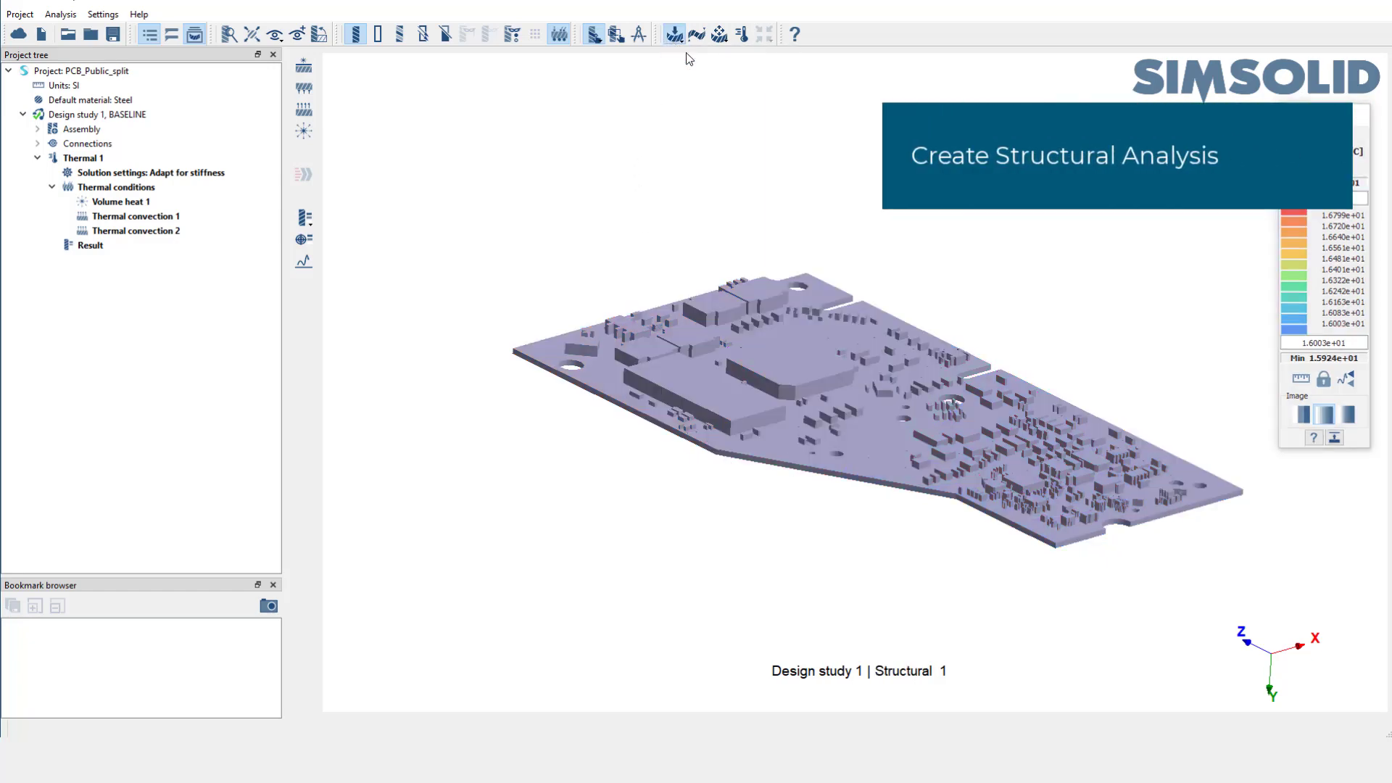
left_click(308, 66)
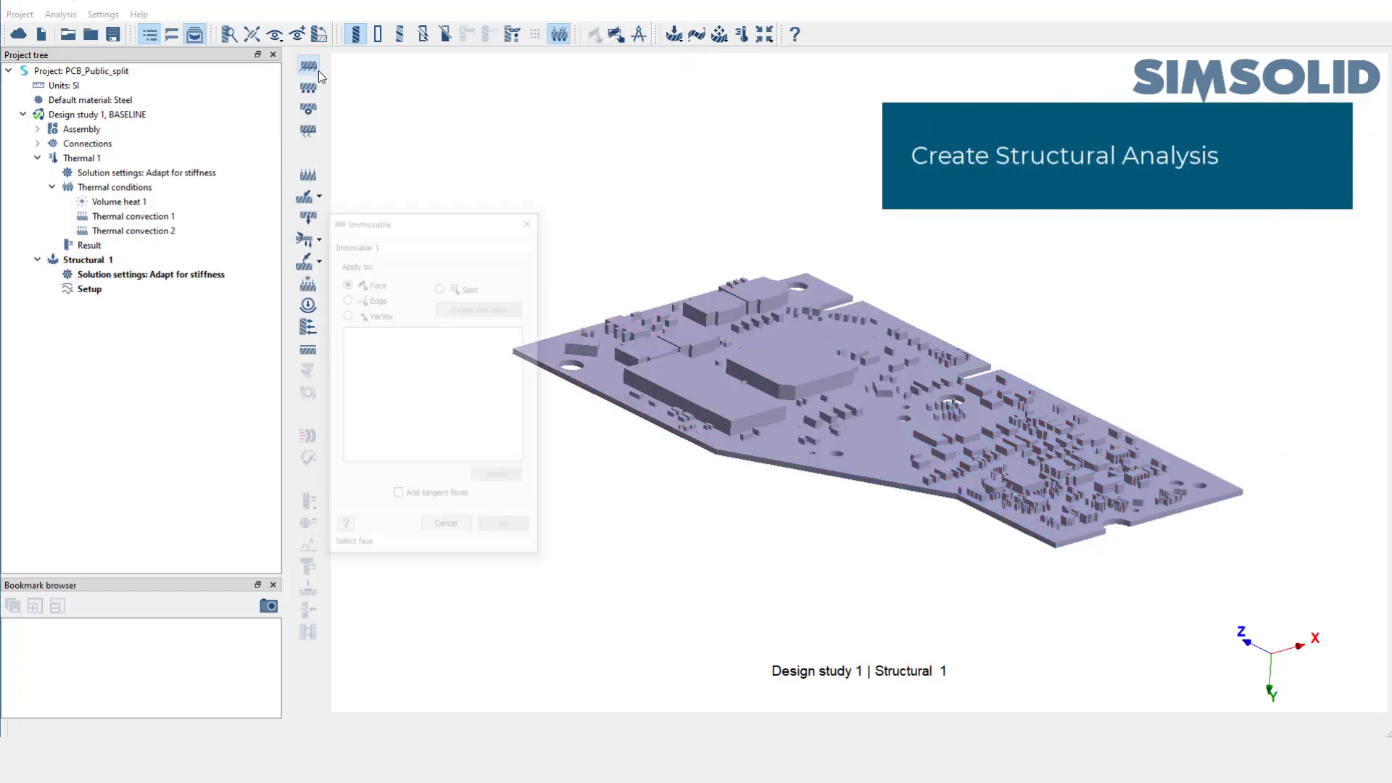
scroll(1134, 535, "up", 6)
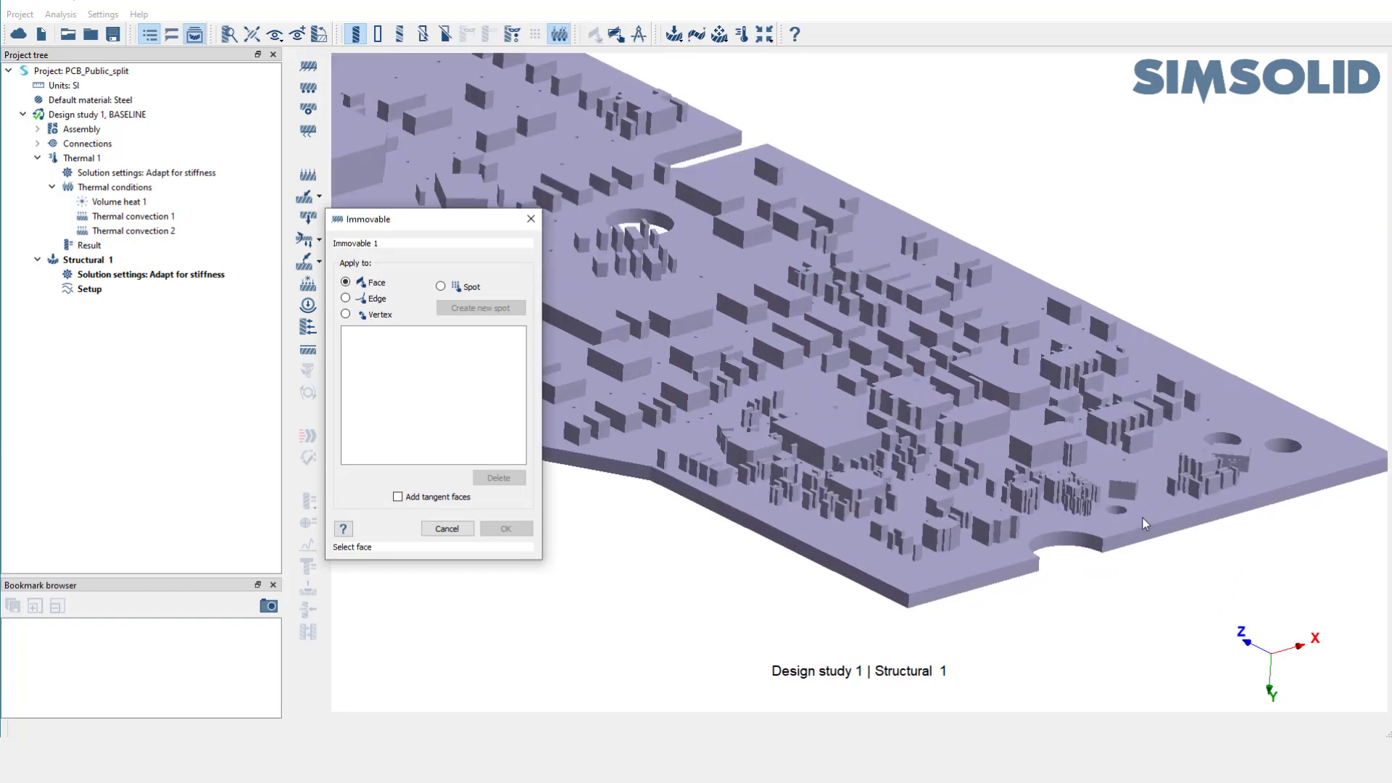
left_click(1109, 560)
left_click(1028, 550)
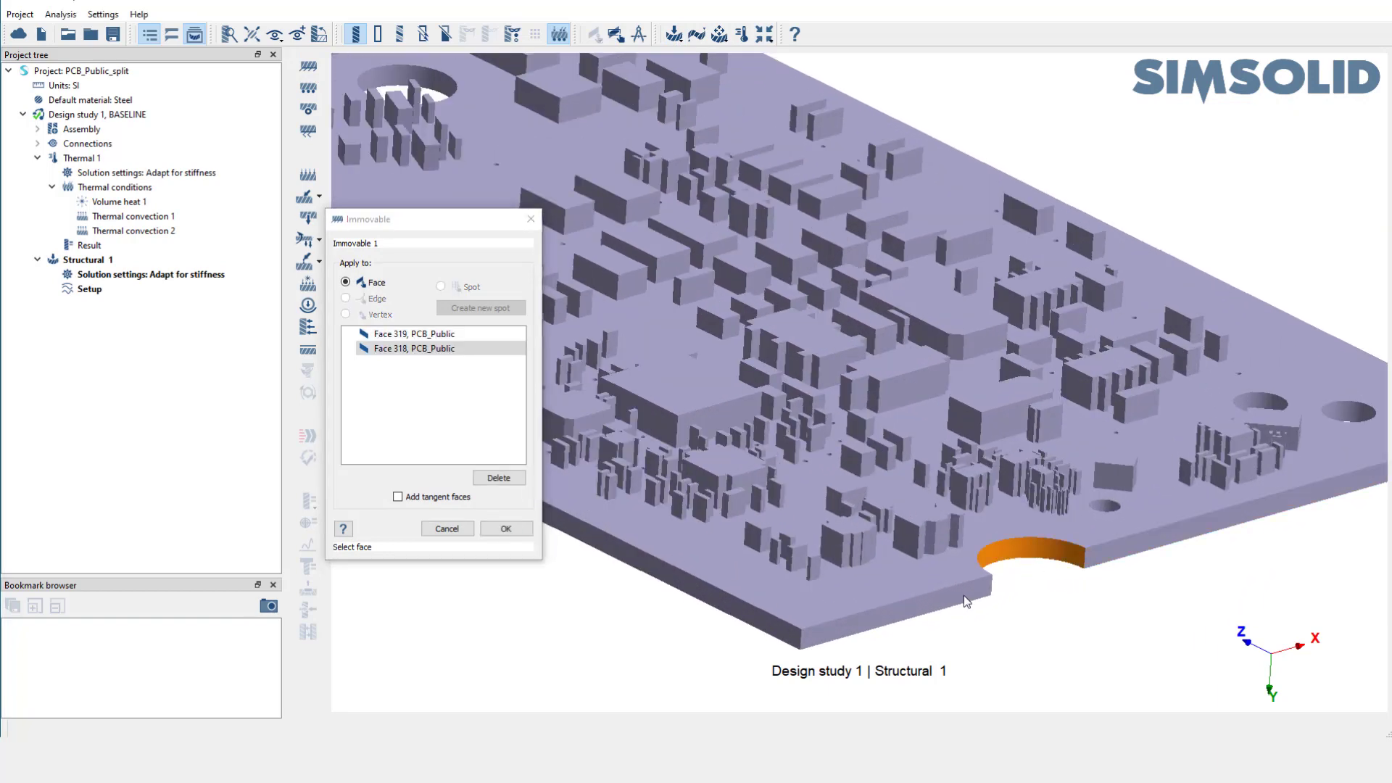
left_click(964, 595)
Step: Add the long front edge face and confirm Immovable 1 on the four edge faces
scroll(963, 594, "down", 5)
right_click_drag(920, 573, 887, 483)
middle_click_drag(887, 483, 904, 208)
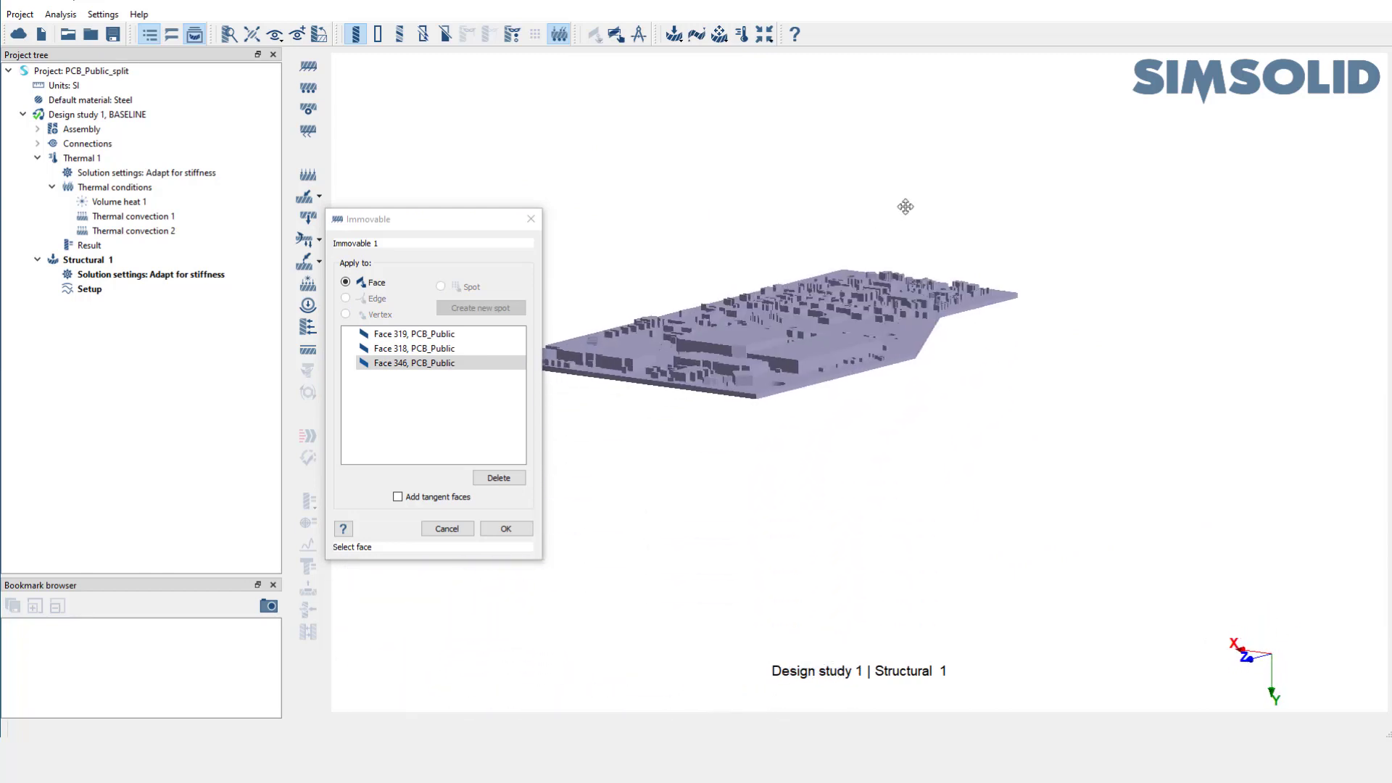
scroll(694, 400, "up", 5)
left_click(692, 399)
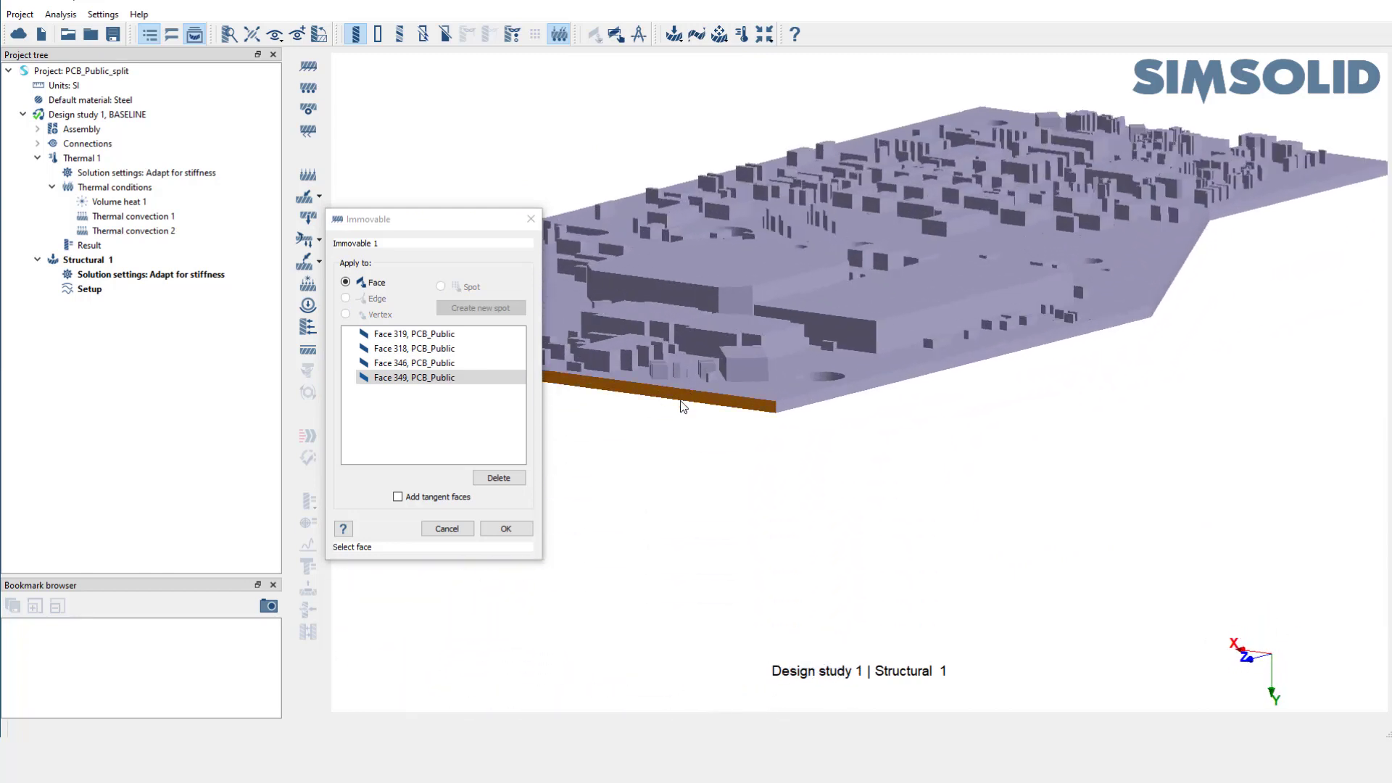
left_click(506, 529)
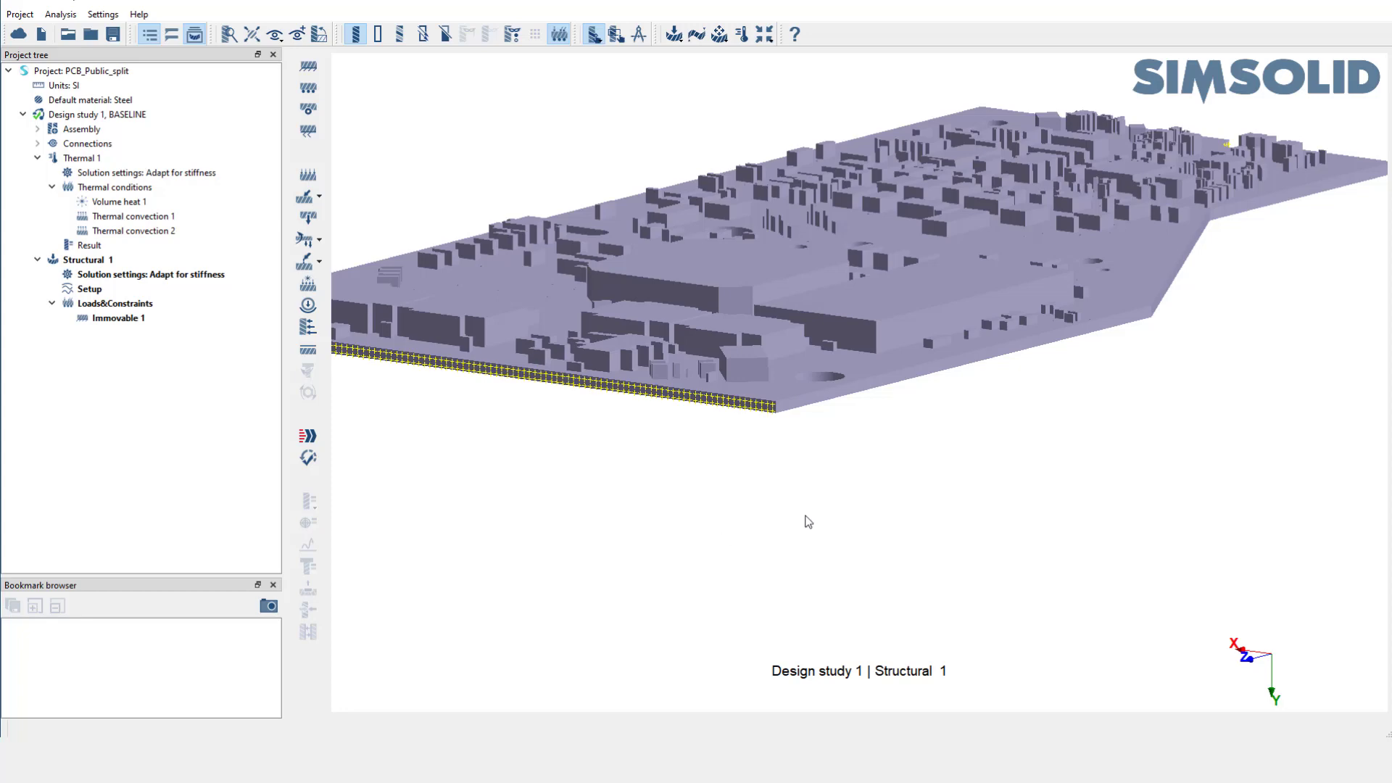
scroll(808, 522, "down", 3)
right_click_drag(870, 519, 823, 549)
right_click(823, 550)
left_click(671, 525)
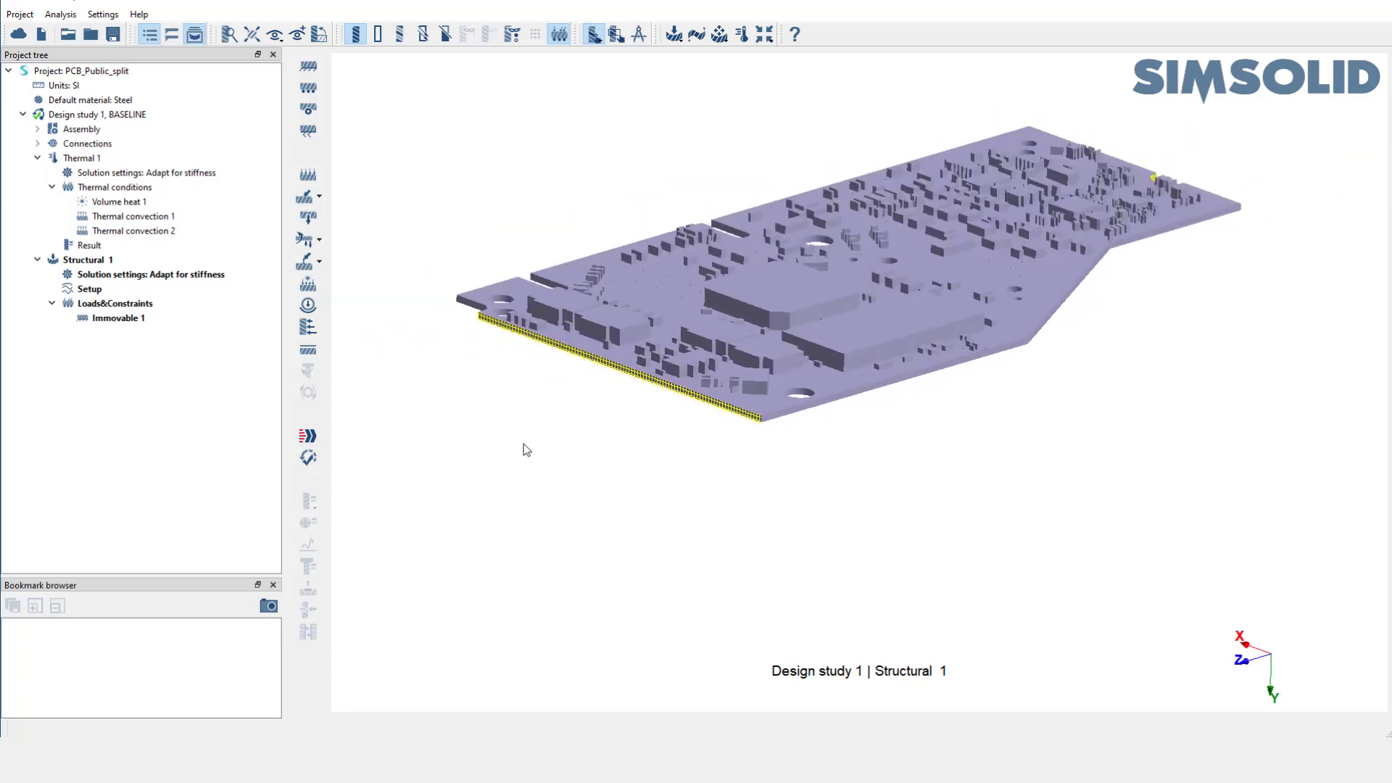
Step: Add a thermal load to Structural 1 linked to the Thermal 1 temperature results
left_click(311, 288)
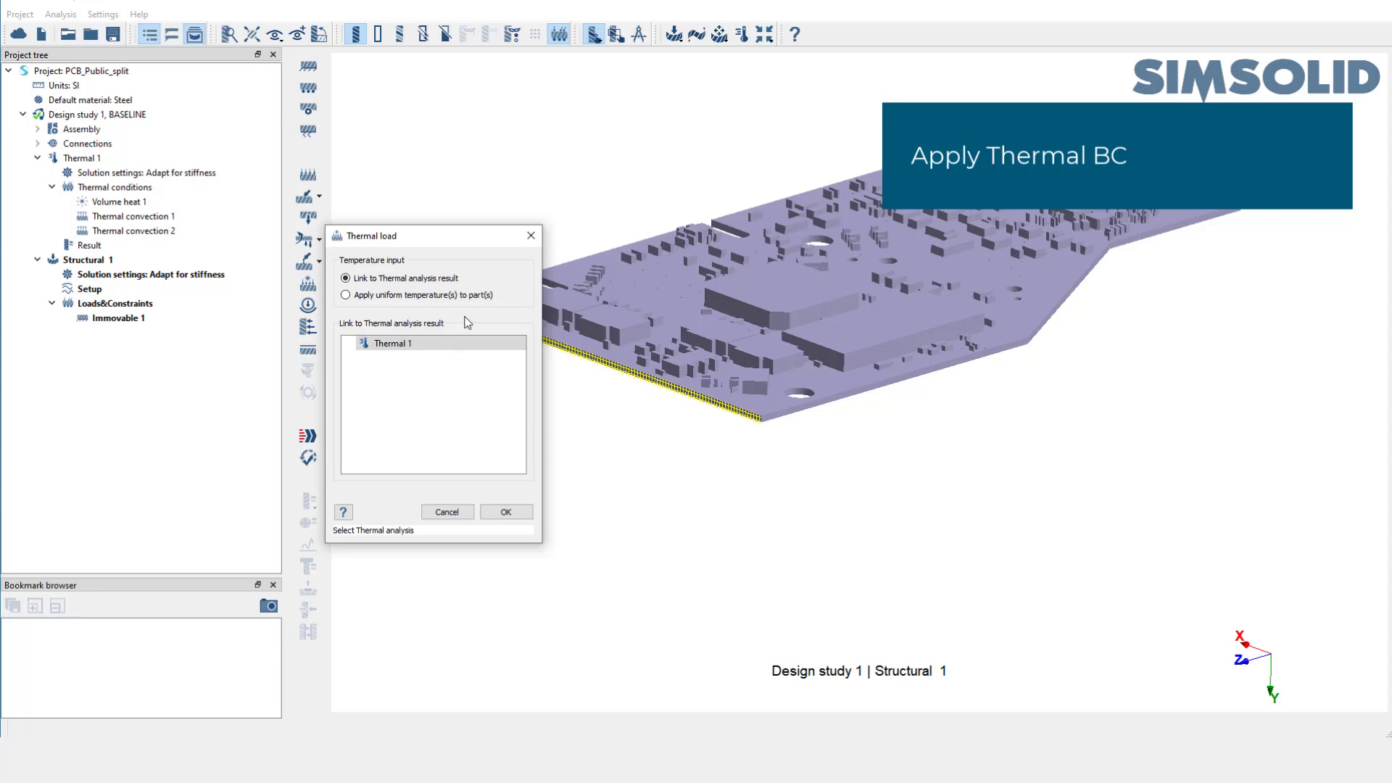
left_click(424, 299)
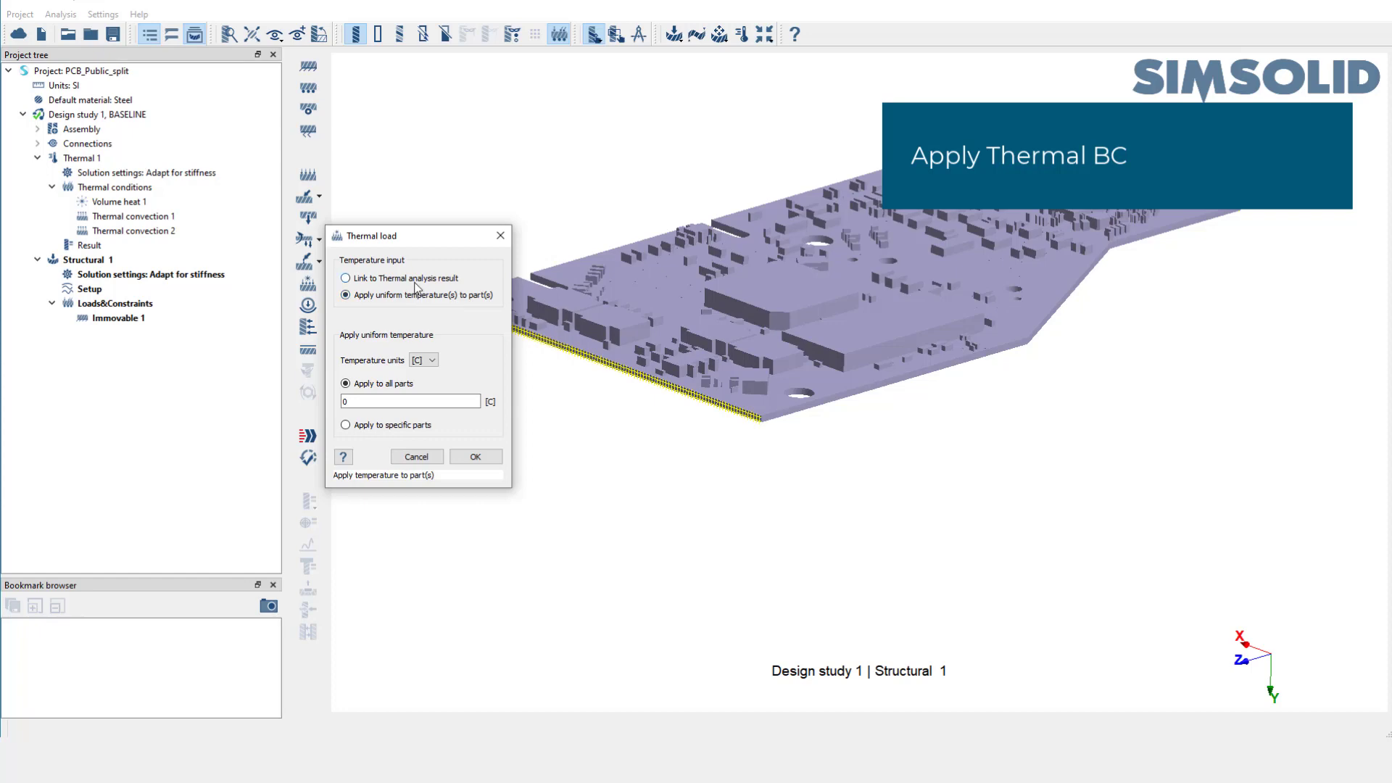
left_click(413, 280)
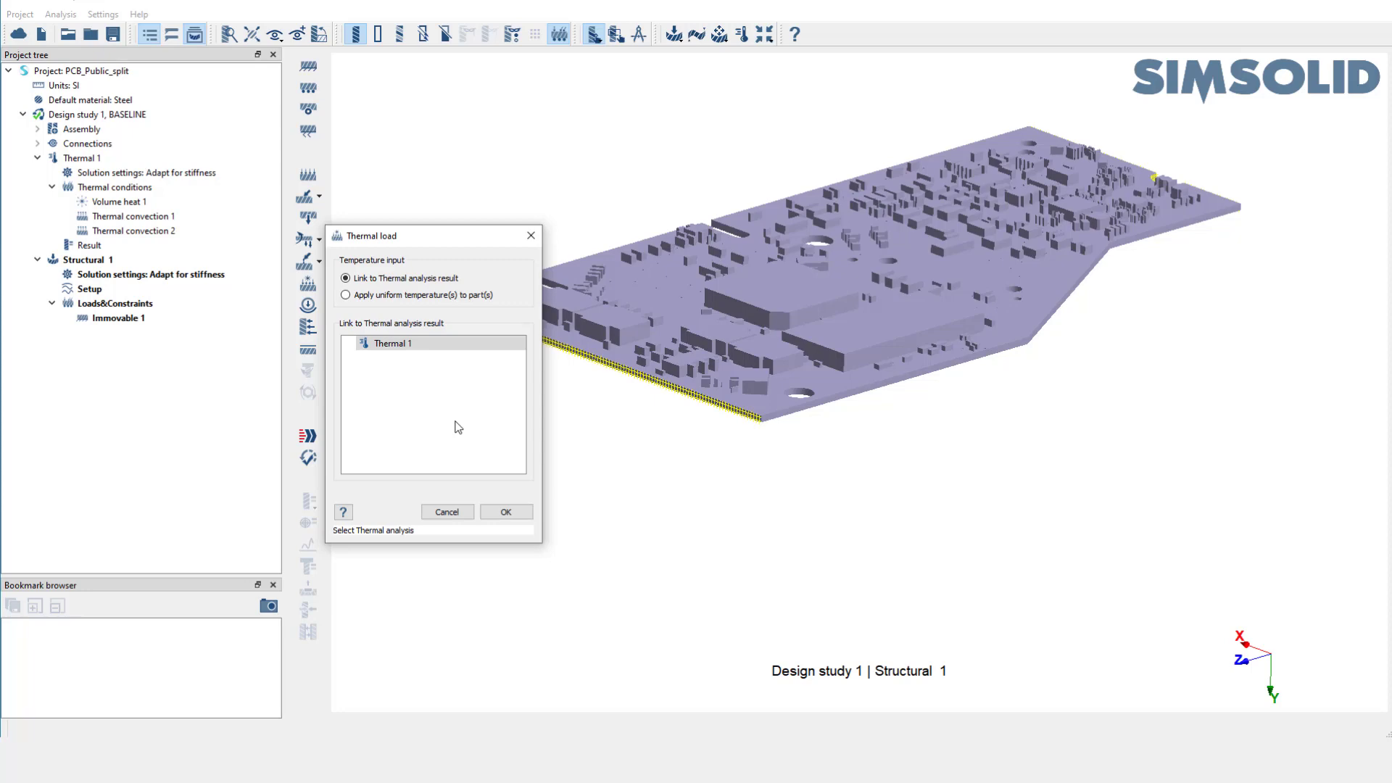
left_click(401, 346)
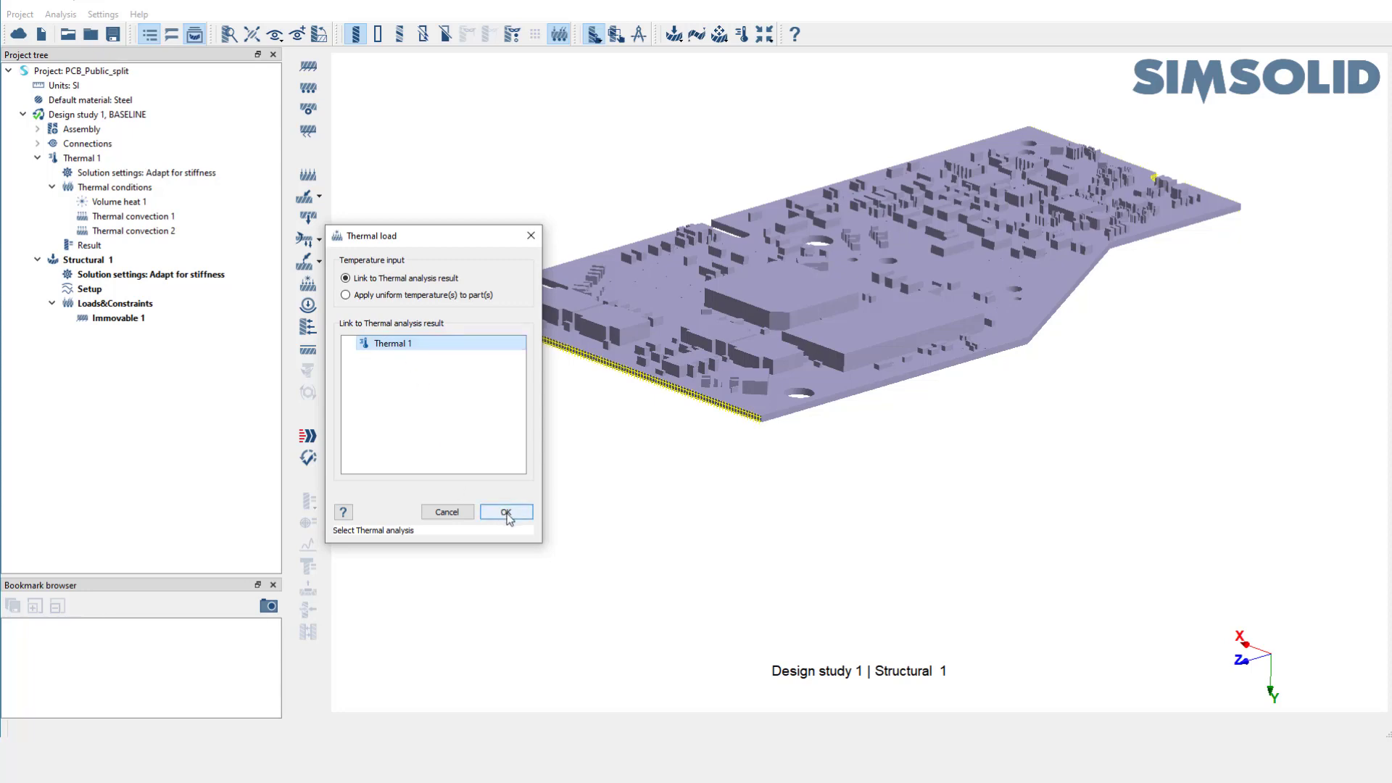
left_click(506, 513)
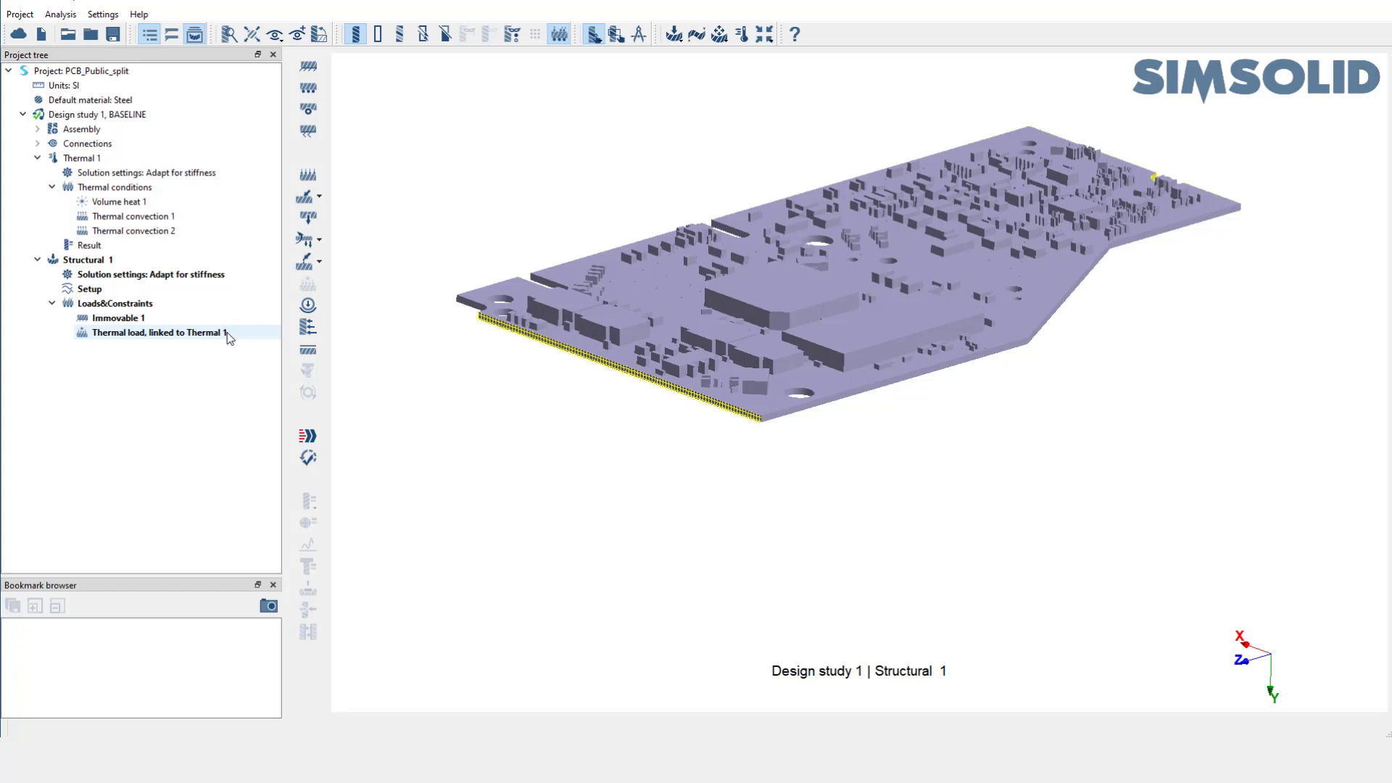
Step: Solve Structural 1 and display displacement magnitude contours, maximum 3.0890e-04 mm
left_click(309, 435)
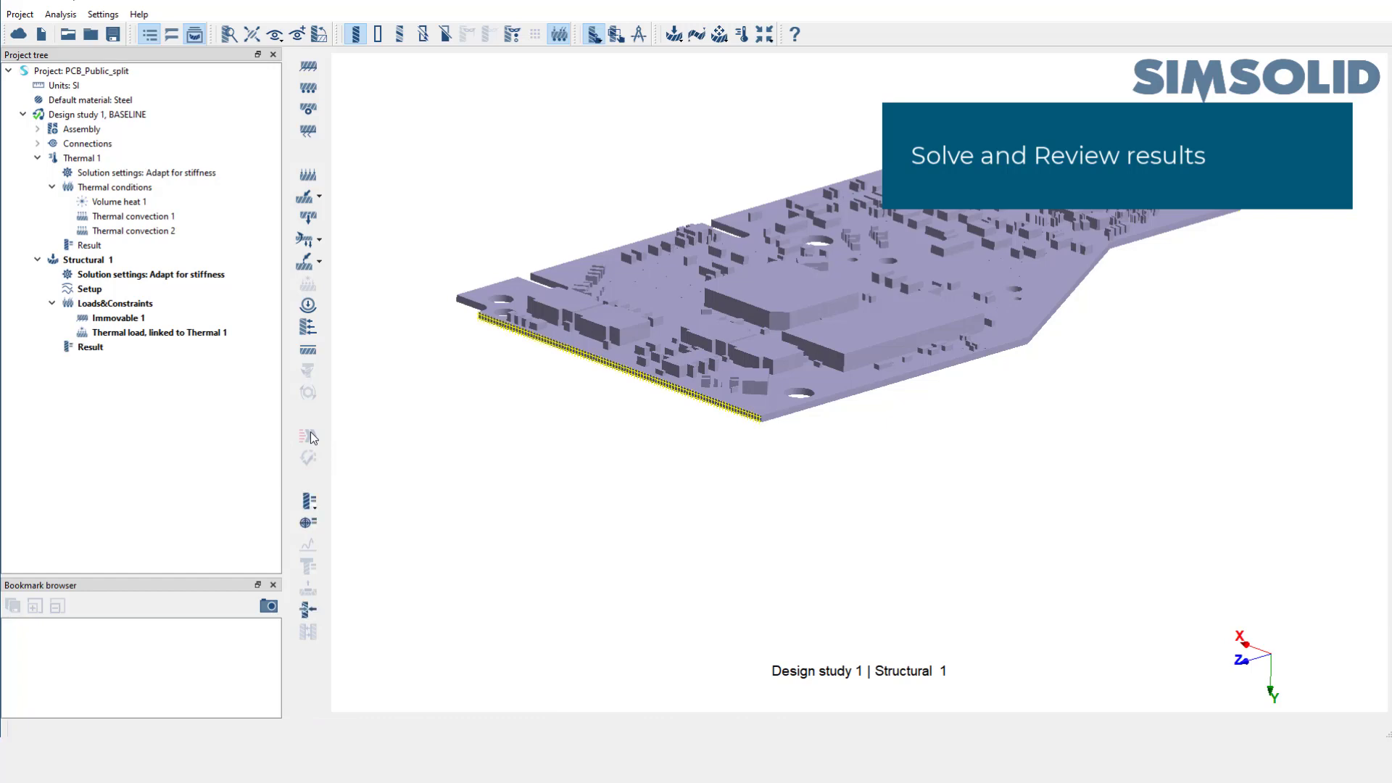
left_click(307, 500)
left_click(403, 500)
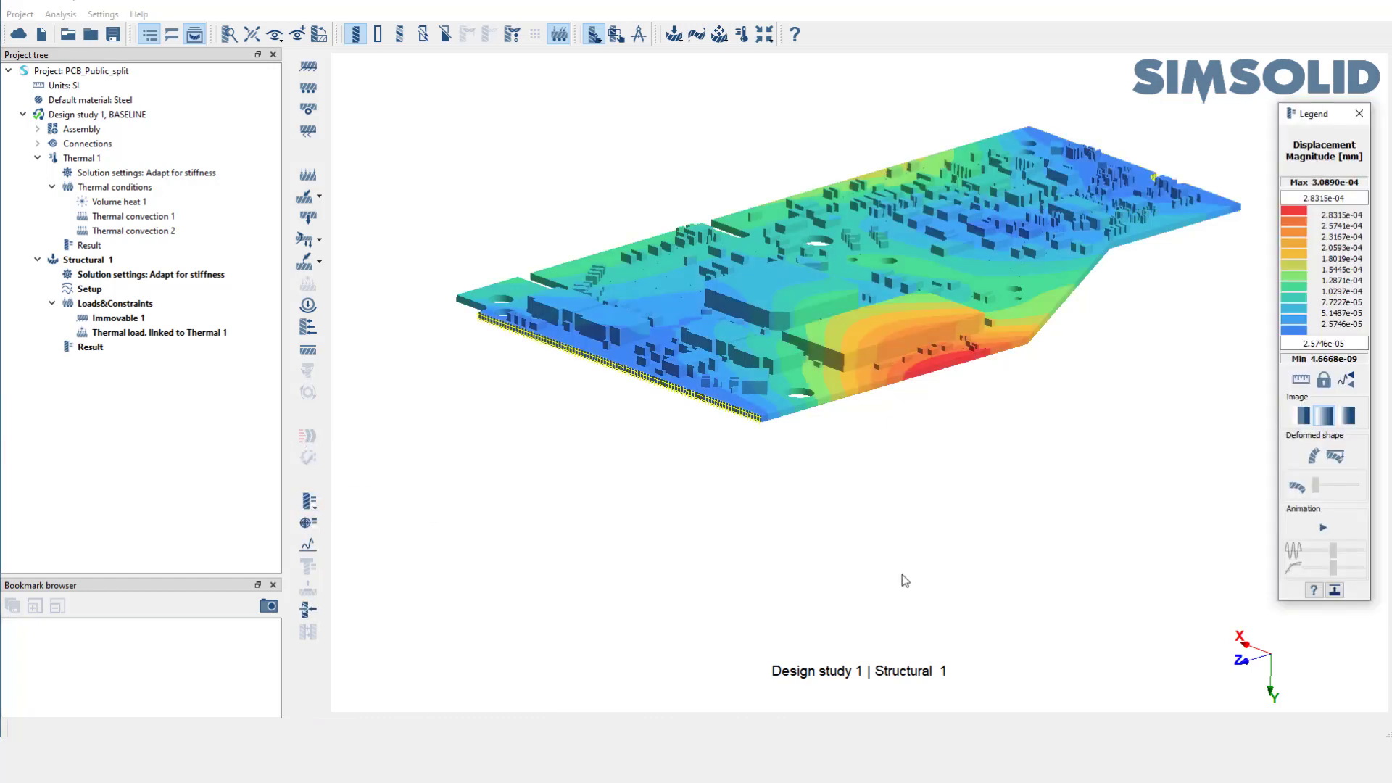